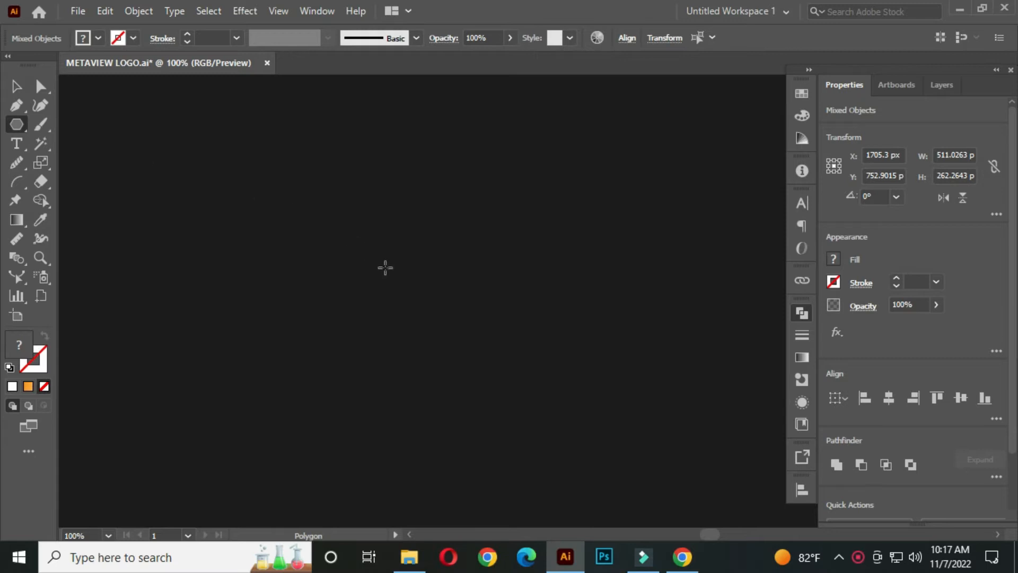
Create a five-sided polygon with a 50 px radius on the empty canvas.
{"action": "left_click", "coordinate": [410, 307]}
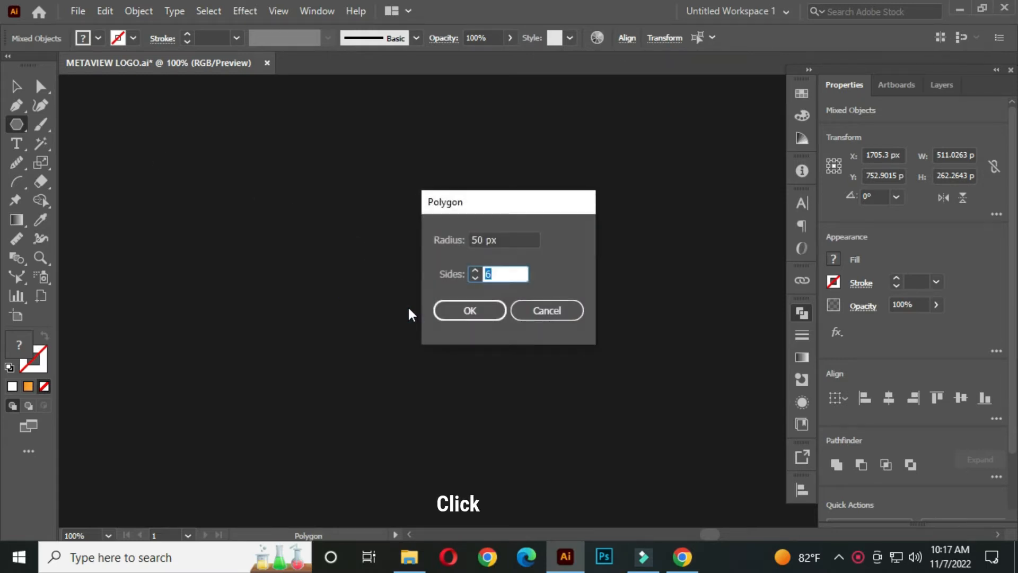
{"action": "left_click", "coordinate": [514, 240]}
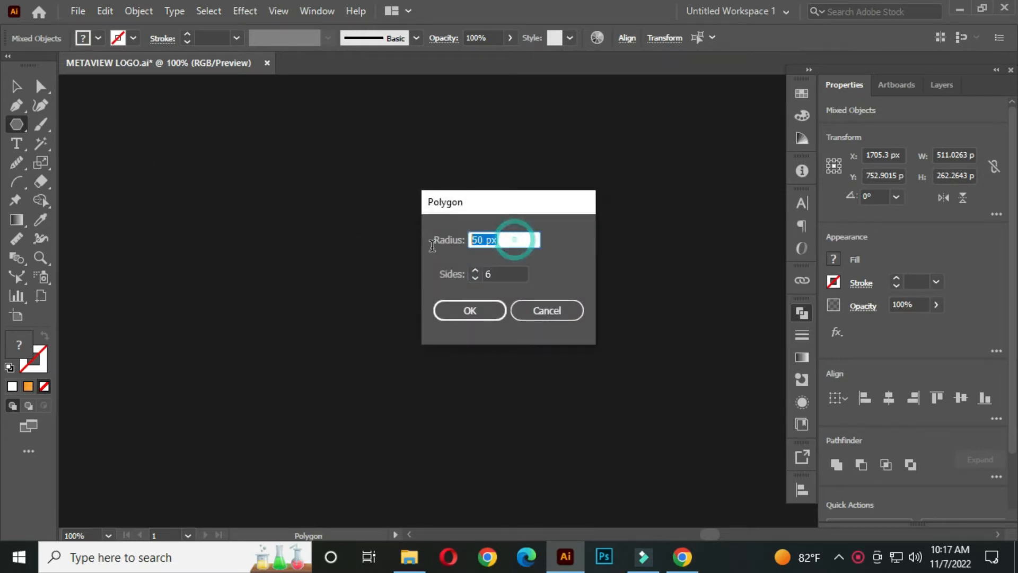
{"action": "left_click", "coordinate": [509, 275]}
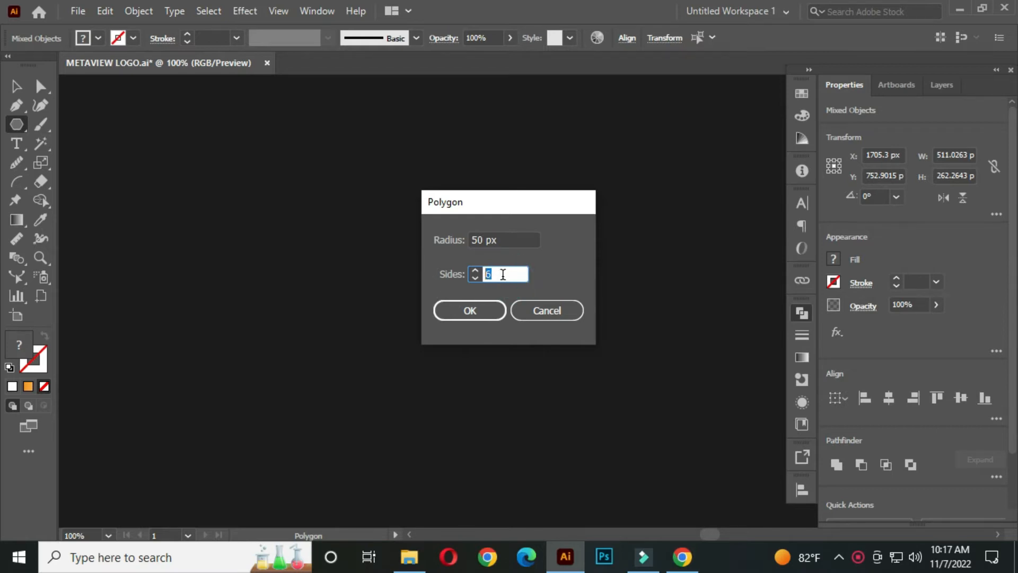
{"action": "type", "text": "5"}
{"action": "left_click", "coordinate": [473, 314]}
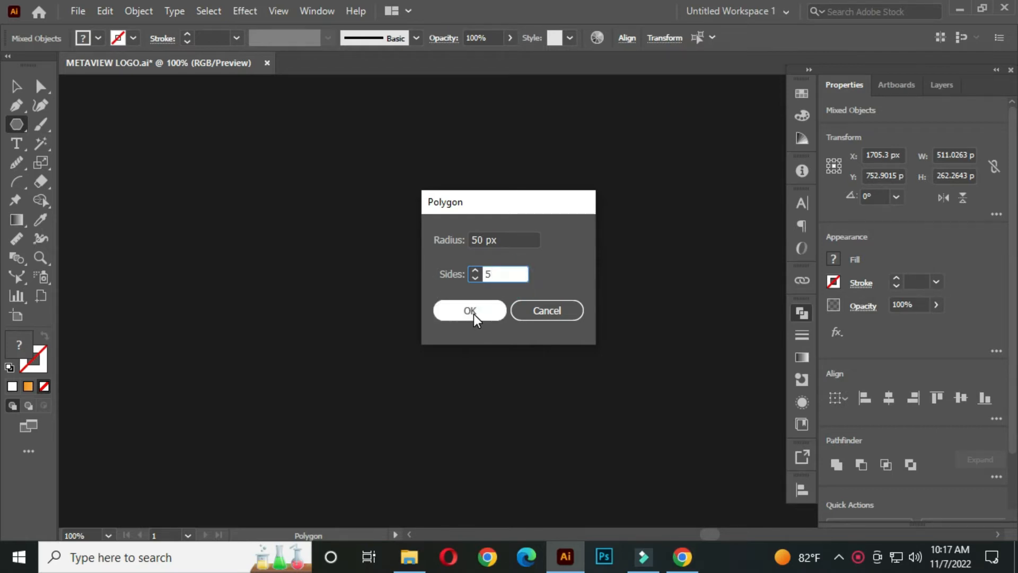
{"action": "left_click", "coordinate": [16, 86]}
{"action": "left_click", "coordinate": [493, 250]}
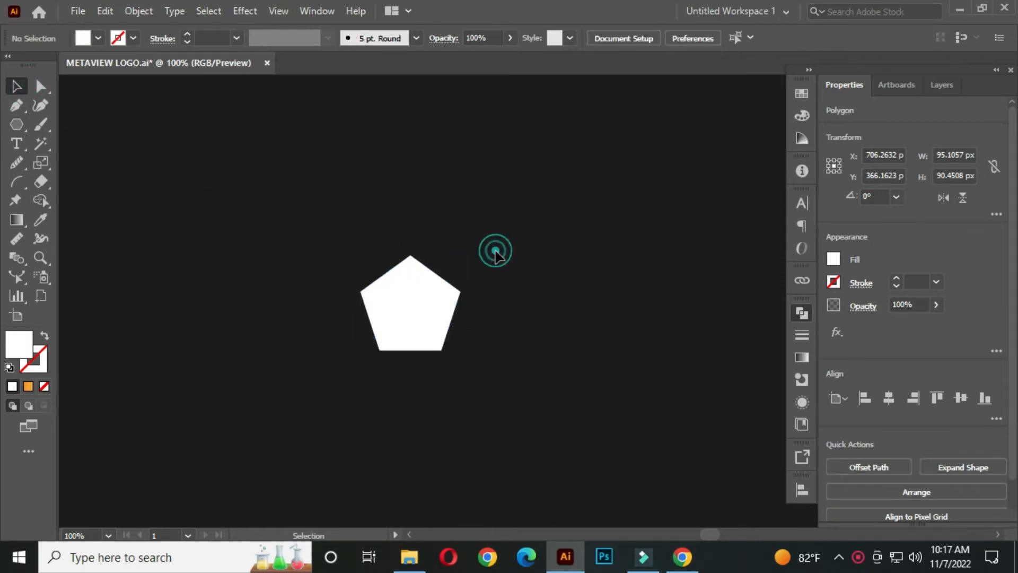
Rotate the pentagon 180 degrees so that a corner points straight down.
{"action": "left_click", "coordinate": [412, 301]}
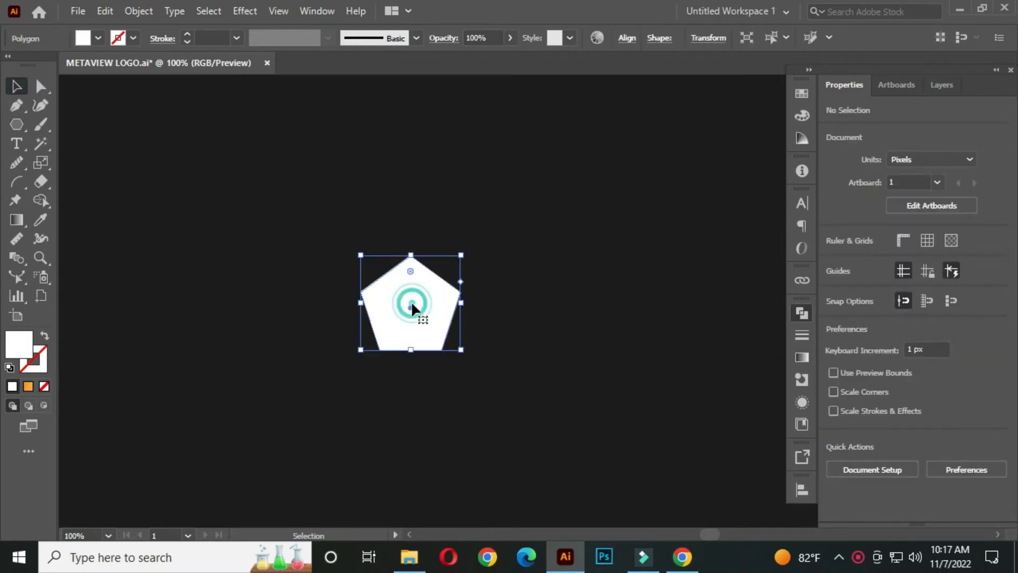
{"action": "left_click_drag", "start_coordinate": [466, 247], "coordinate": [381, 369]}
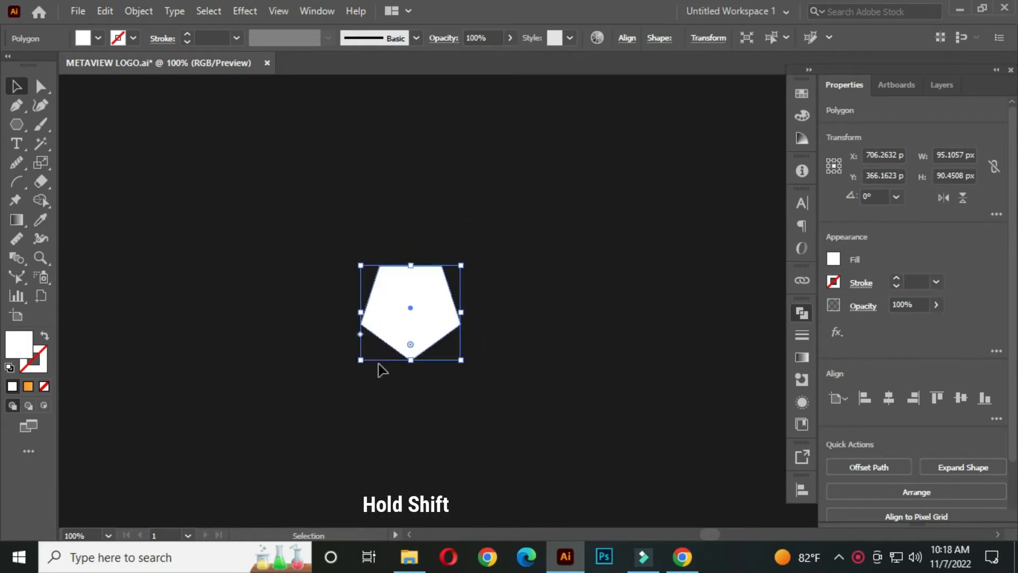
{"action": "left_click", "coordinate": [488, 273]}
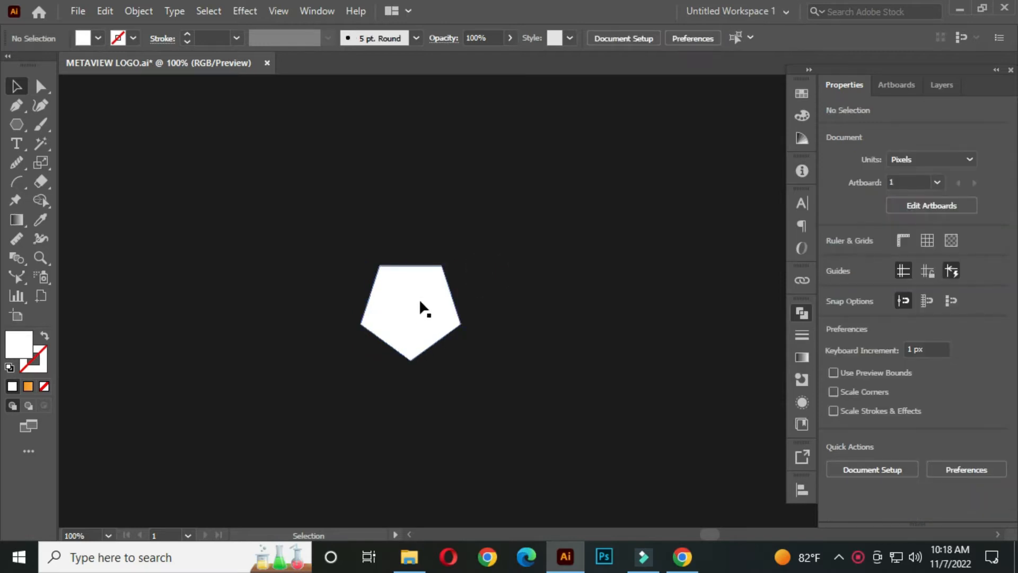
Draw a 45° line segment from the pentagon's center out past its upper-right edge, about 59 px wide and high.
{"action": "scroll", "coordinate": [411, 319], "scroll_direction": "up", "scroll_amount": 1}
{"action": "left_click_drag", "start_coordinate": [416, 332], "coordinate": [423, 319]}
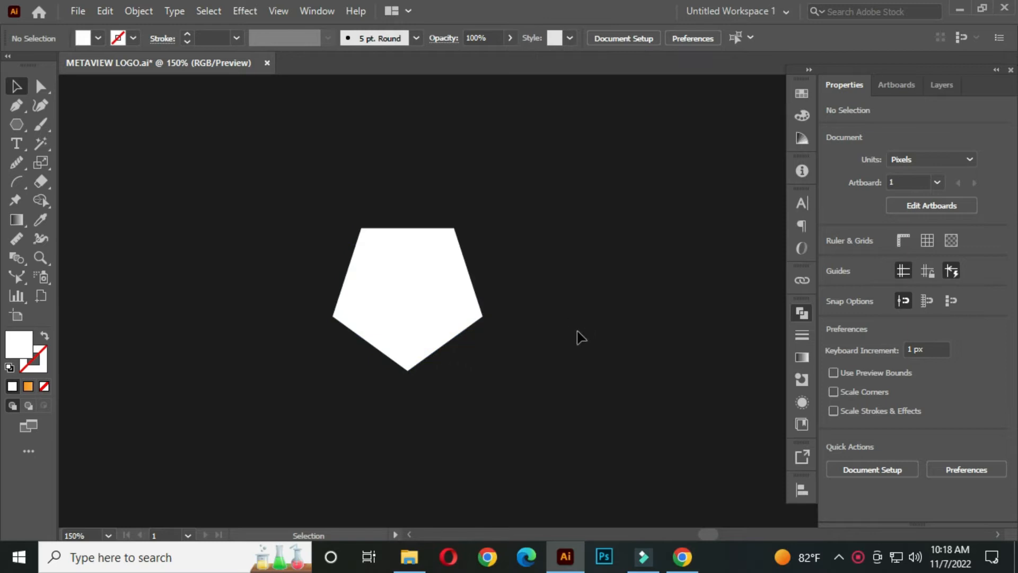
{"action": "left_click", "coordinate": [19, 125]}
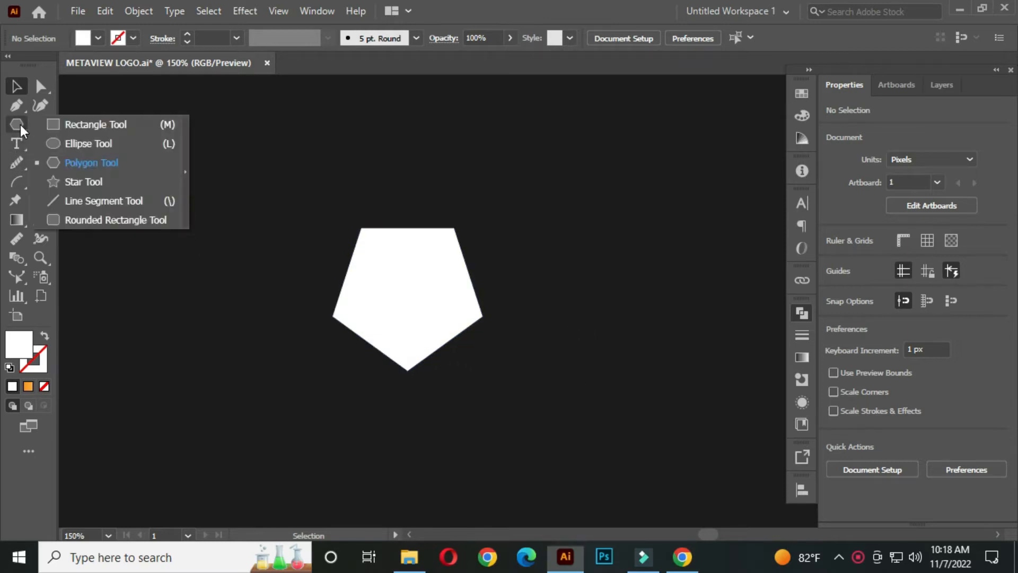
{"action": "left_click", "coordinate": [110, 200]}
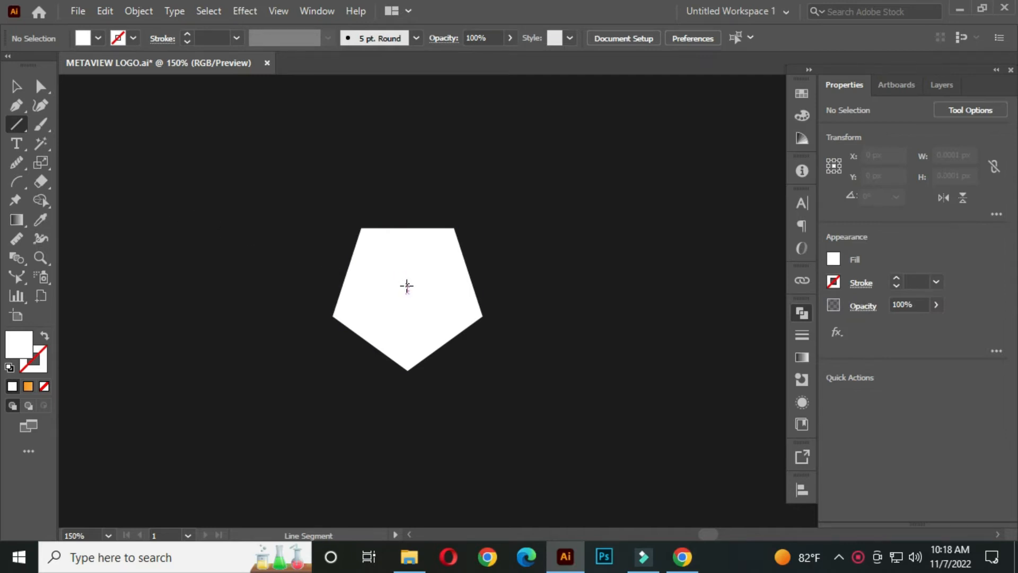
{"action": "scroll", "coordinate": [407, 292], "scroll_direction": "up", "scroll_amount": 1}
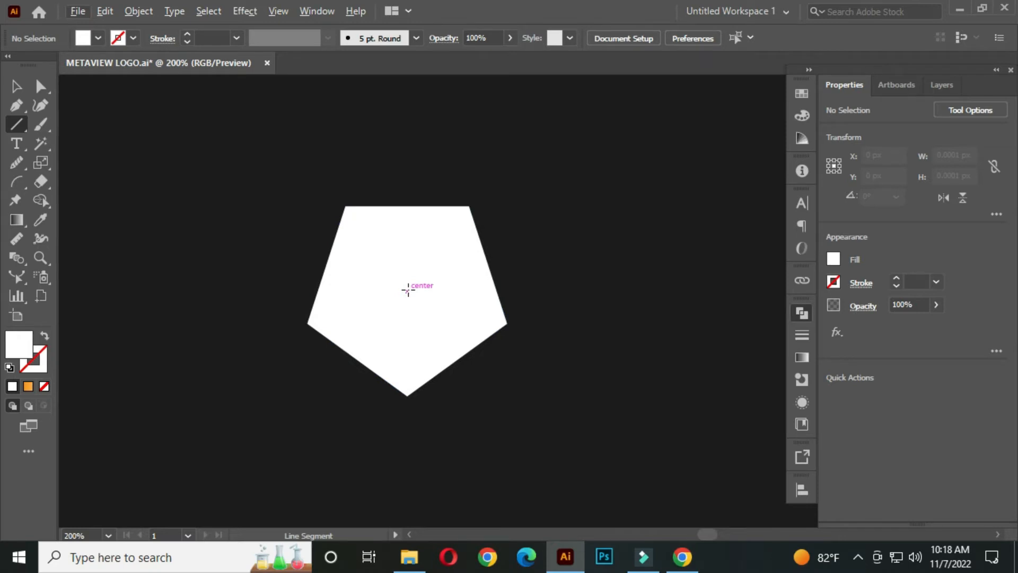
{"action": "left_click_drag", "start_coordinate": [407, 290], "coordinate": [530, 168]}
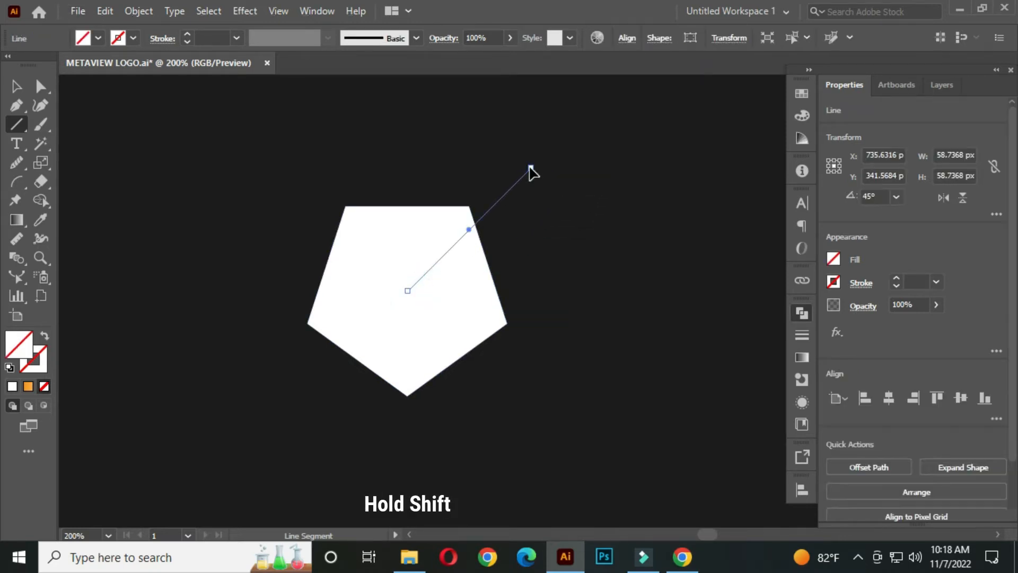
Give the diagonal line a black stroke and deselect it.
{"action": "left_click", "coordinate": [133, 38]}
{"action": "left_click", "coordinate": [44, 66]}
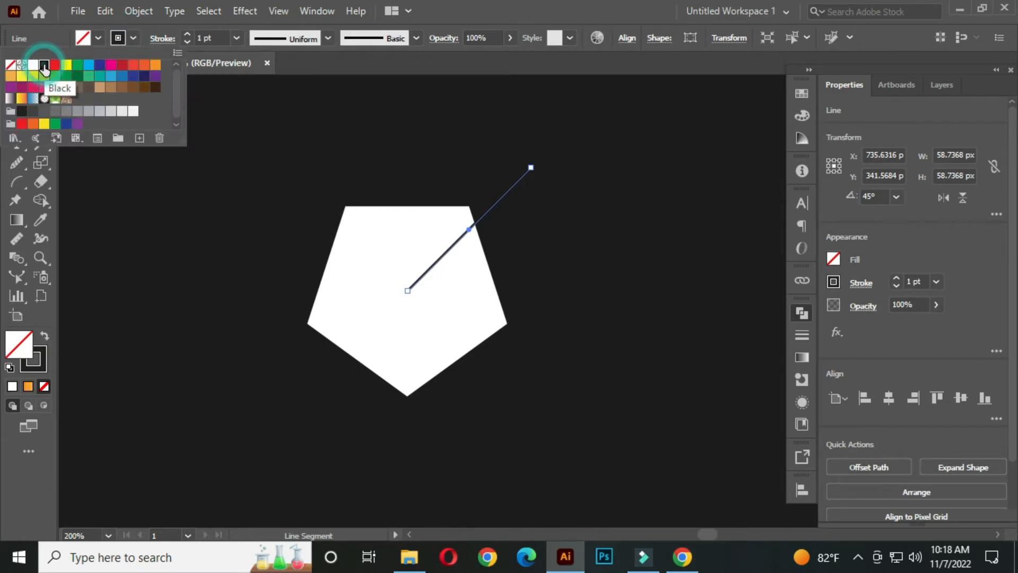
{"action": "left_click", "coordinate": [360, 186]}
{"action": "left_click", "coordinate": [16, 86]}
{"action": "left_click", "coordinate": [274, 161]}
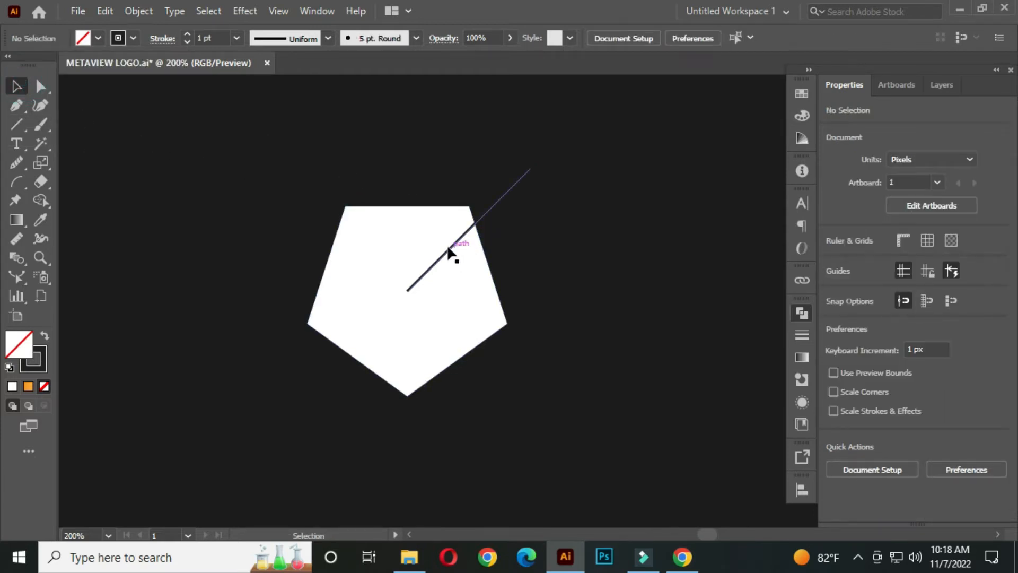
Draw a 135° line segment from the pentagon's center out past its upper-left edge, about 52 px wide and high.
{"action": "left_click", "coordinate": [21, 118]}
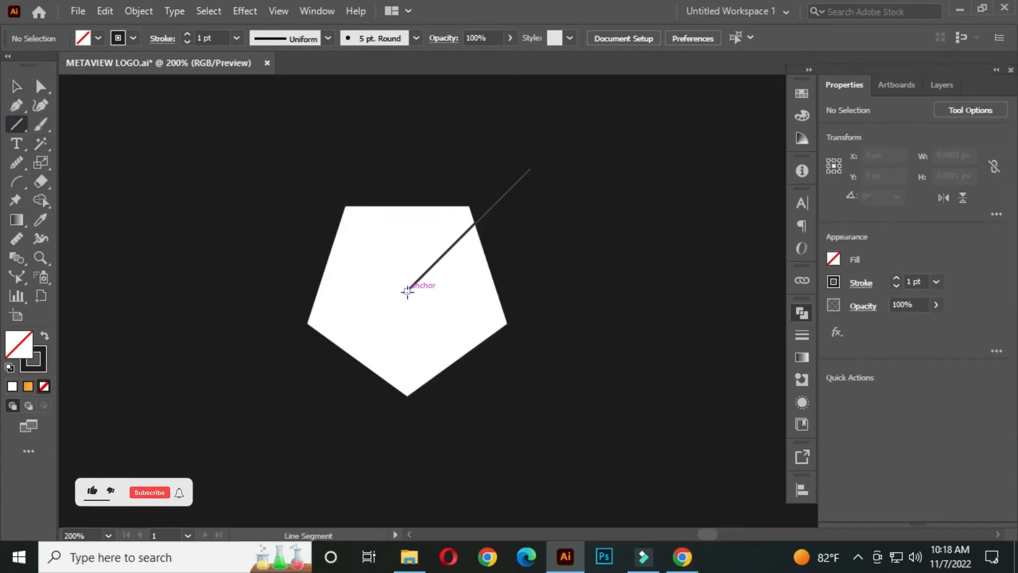
{"action": "left_click_drag", "start_coordinate": [407, 290], "coordinate": [298, 181]}
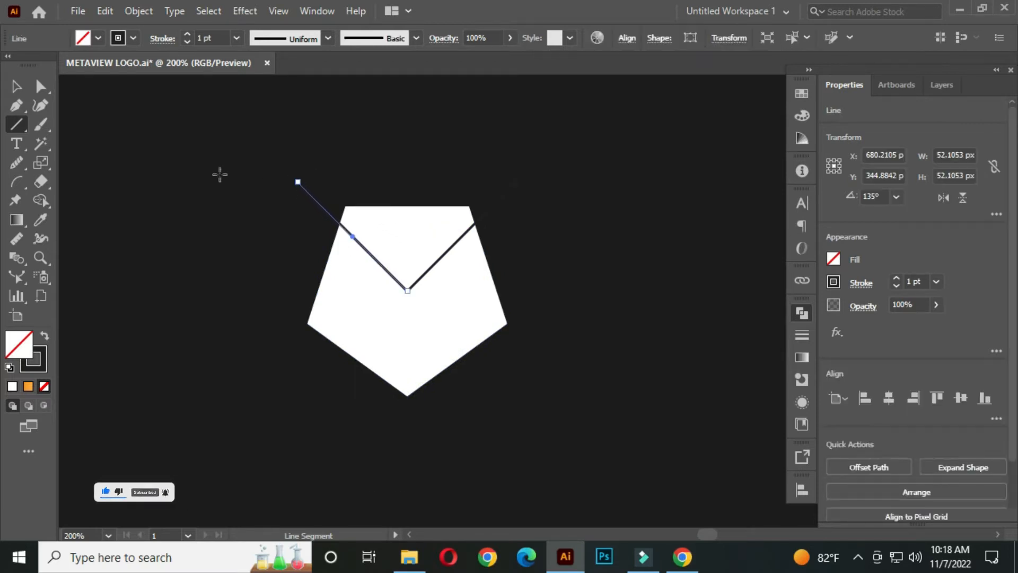
{"action": "left_click", "coordinate": [17, 92]}
{"action": "left_click", "coordinate": [461, 162]}
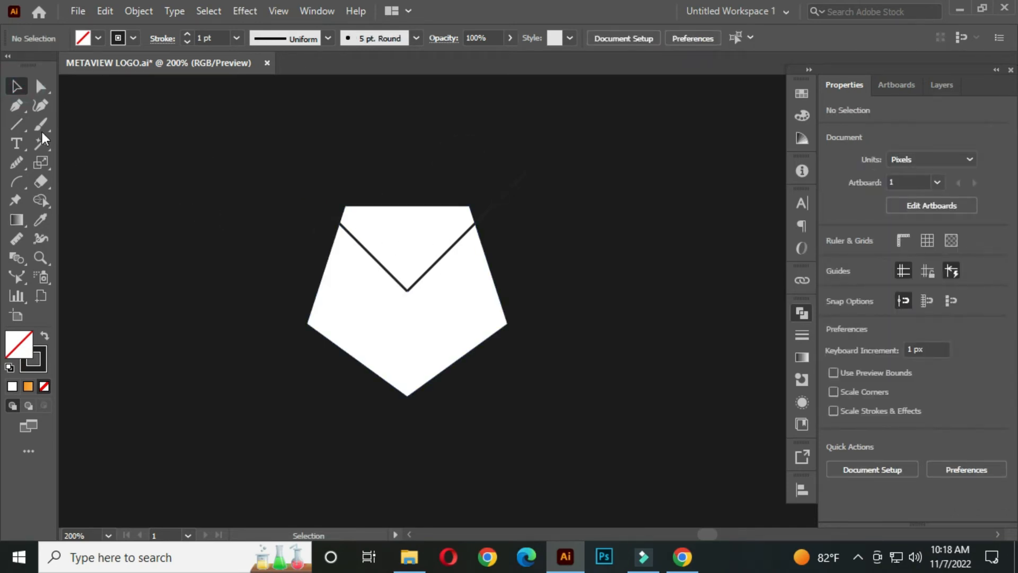
Draw two line segments from where the diagonals cross the pentagon's side edges, each passing through its lowest corner and extending beyond it.
{"action": "left_click", "coordinate": [18, 125]}
{"action": "left_click_drag", "start_coordinate": [269, 268], "coordinate": [382, 269]}
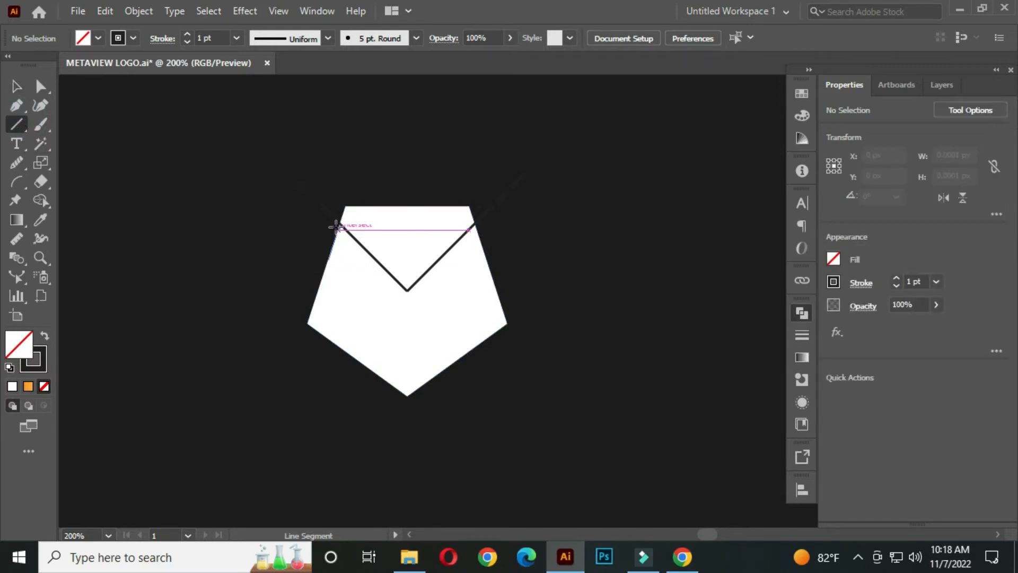
{"action": "mouse_move", "coordinate": [338, 224]}
{"action": "left_mouse_down"}
{"action": "mouse_move", "coordinate": [370, 336]}
{"action": "mouse_move", "coordinate": [424, 442]}
{"action": "left_mouse_up"}
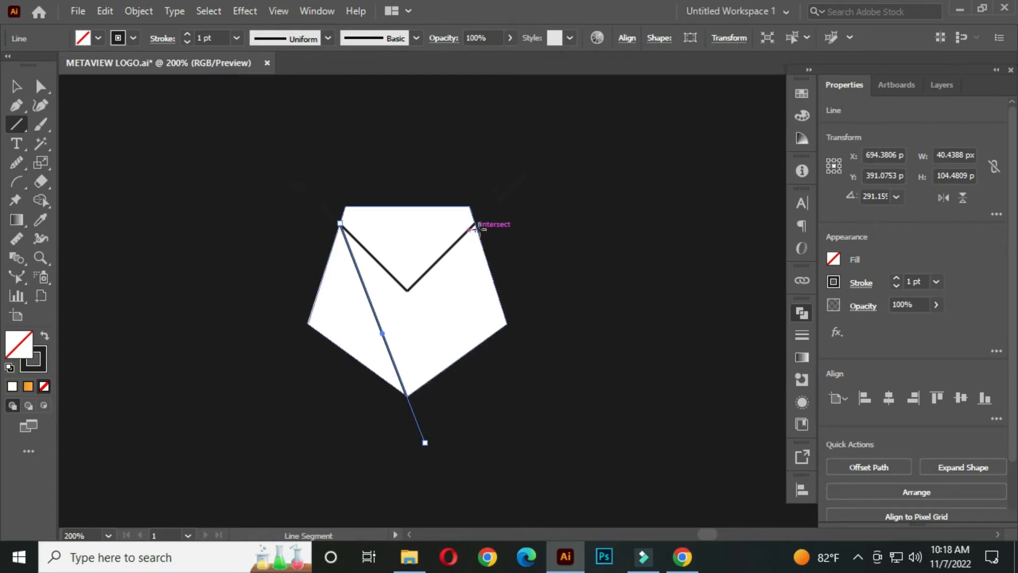
{"action": "mouse_move", "coordinate": [474, 226]}
{"action": "left_mouse_down"}
{"action": "mouse_move", "coordinate": [432, 364]}
{"action": "mouse_move", "coordinate": [403, 436]}
{"action": "mouse_move", "coordinate": [385, 448]}
{"action": "left_mouse_up"}
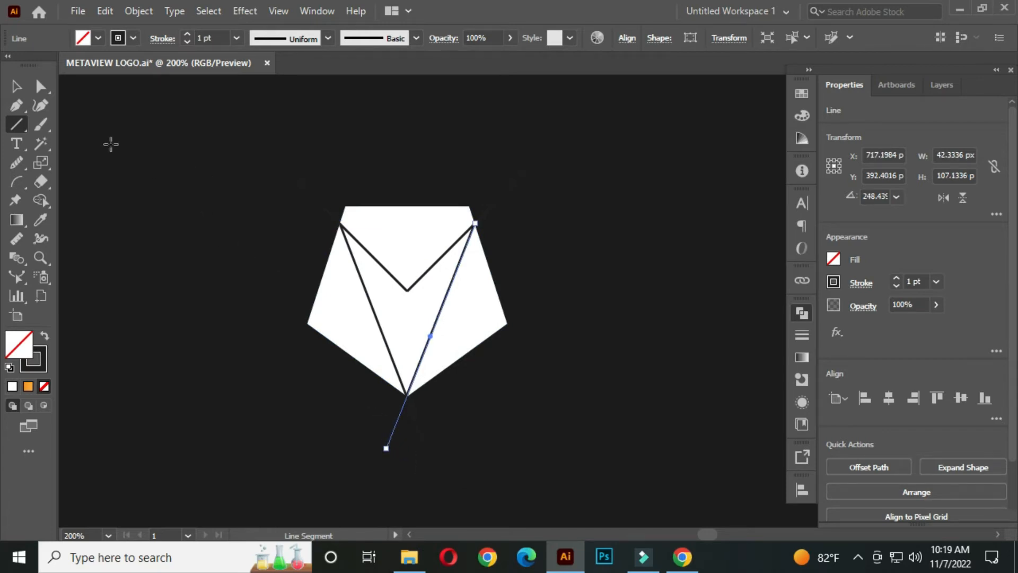
{"action": "left_click", "coordinate": [16, 86]}
{"action": "left_click", "coordinate": [251, 237]}
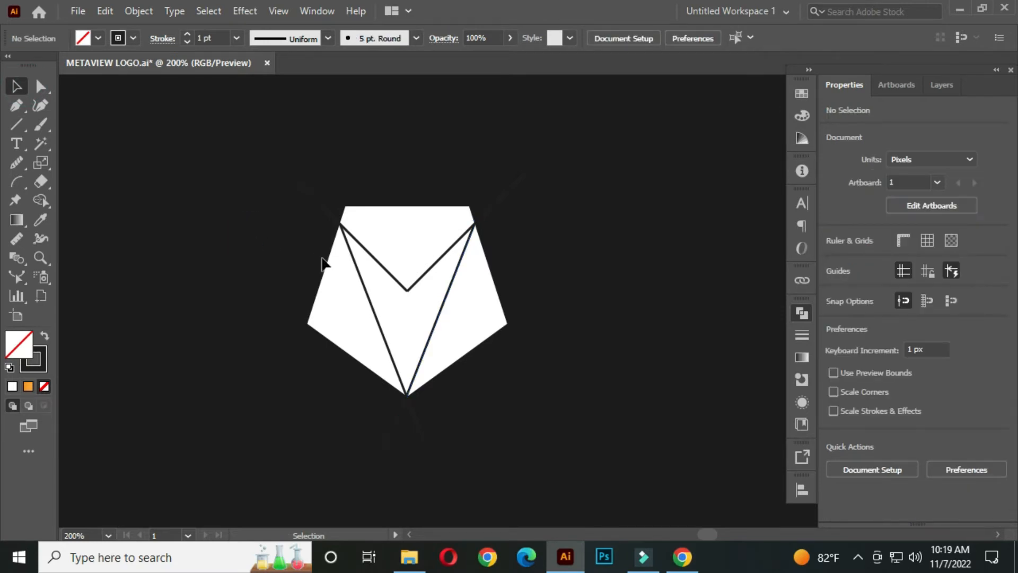
Join the two diagonal lines meeting at the pentagon's center into one V-shaped path.
{"action": "left_click", "coordinate": [388, 270]}
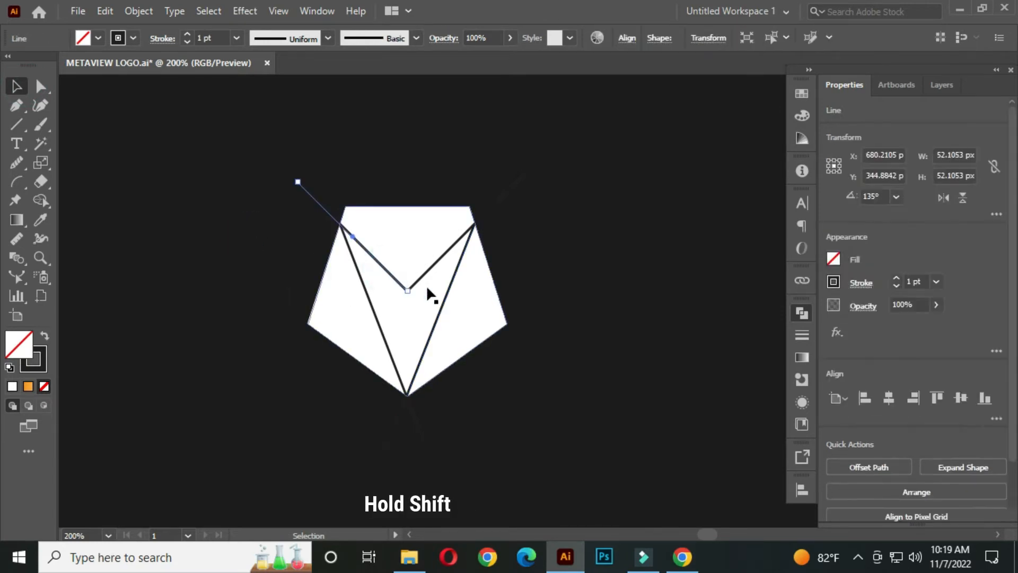
{"action": "scroll", "coordinate": [429, 293], "scroll_direction": "up", "scroll_amount": 1}
{"action": "left_click", "coordinate": [422, 256], "text": "shift"}
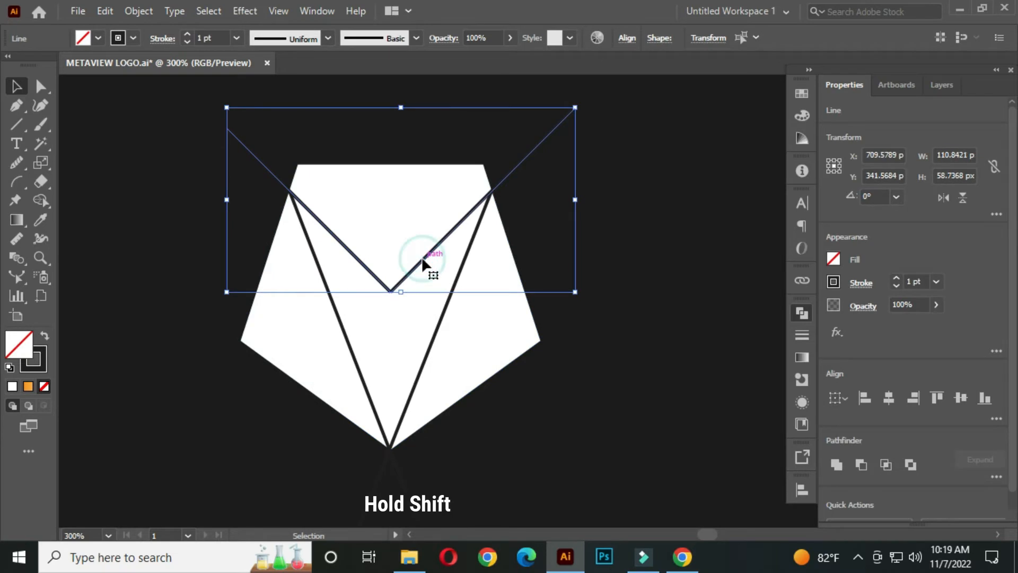
{"action": "right_click", "coordinate": [422, 257]}
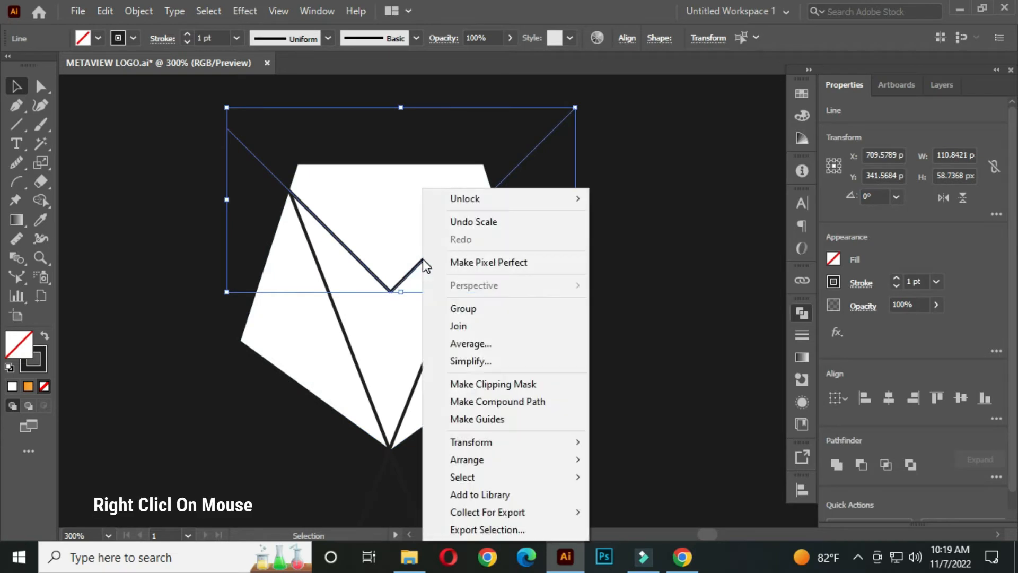
{"action": "left_click", "coordinate": [466, 324]}
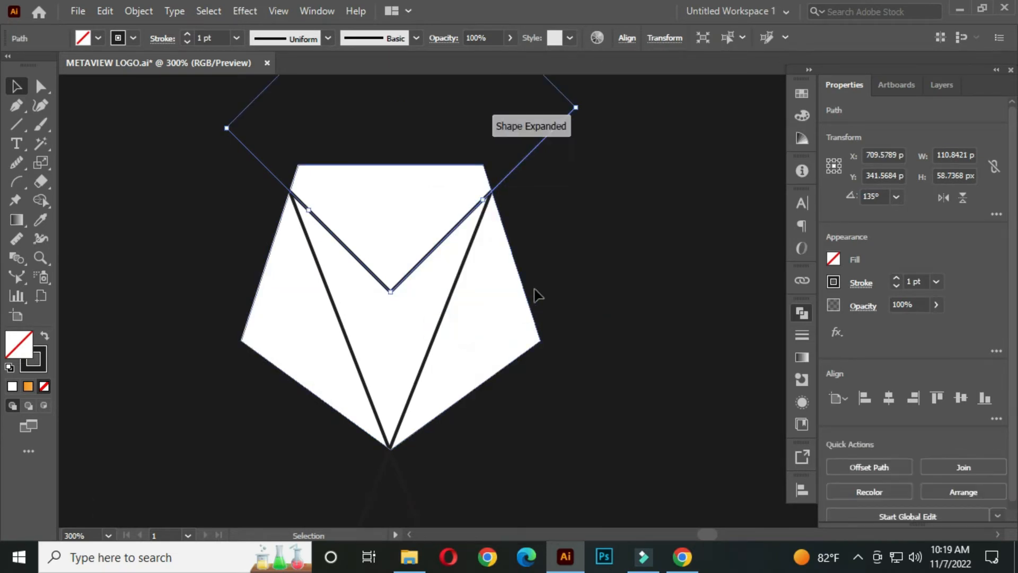
{"action": "left_click", "coordinate": [575, 245]}
Set the stroke weight of the V-shaped path and both lower lines to 10 pt.
{"action": "left_click", "coordinate": [425, 254]}
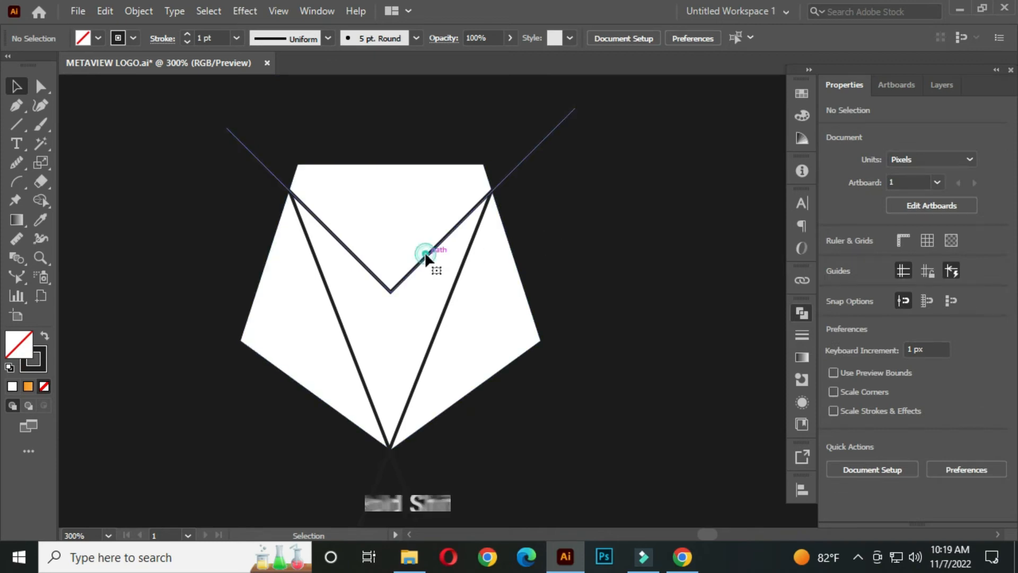
{"action": "left_click", "coordinate": [457, 275], "text": "shift"}
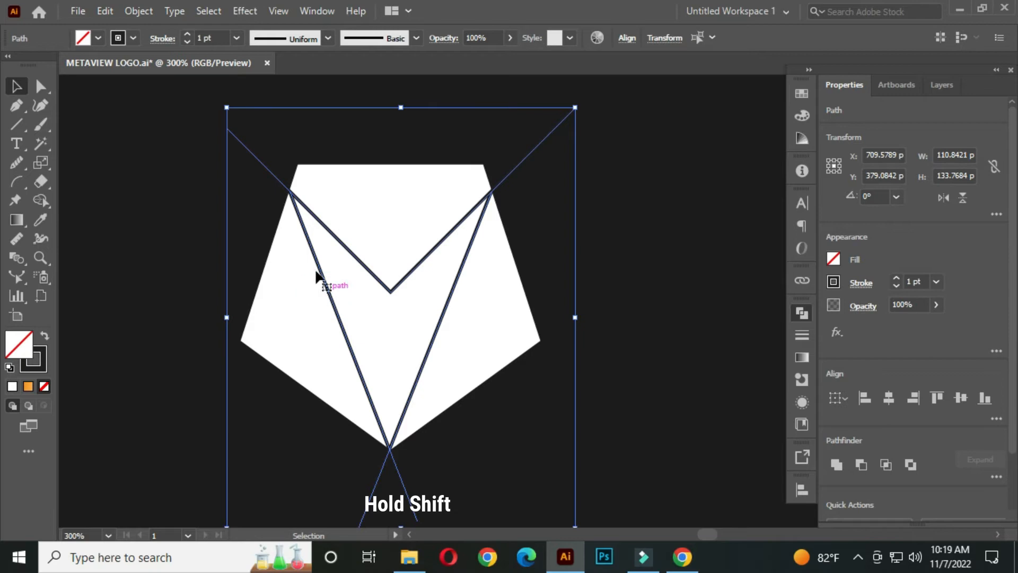
{"action": "left_click", "coordinate": [218, 37]}
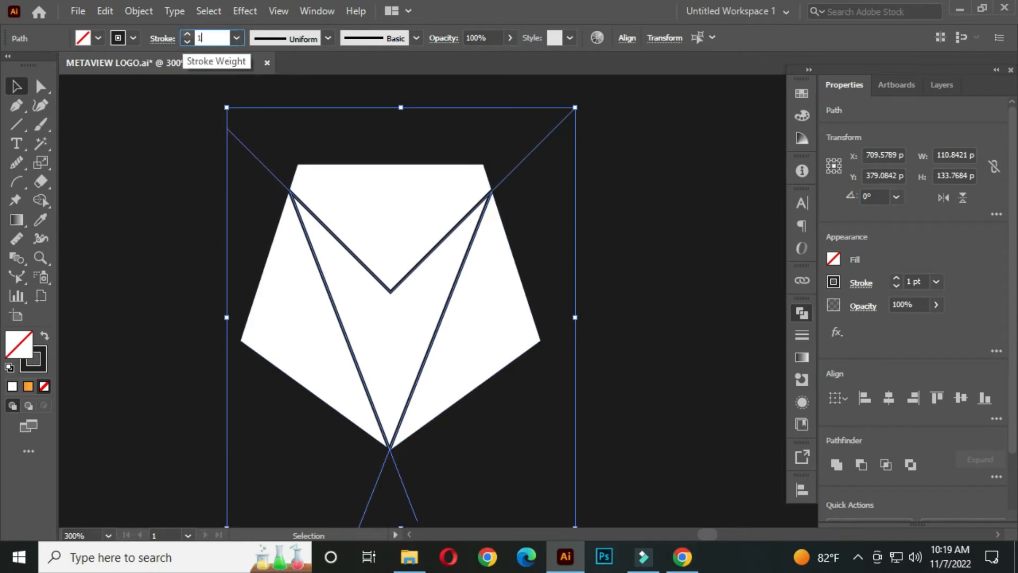
{"action": "type", "text": "10"}
{"action": "left_click", "coordinate": [127, 186]}
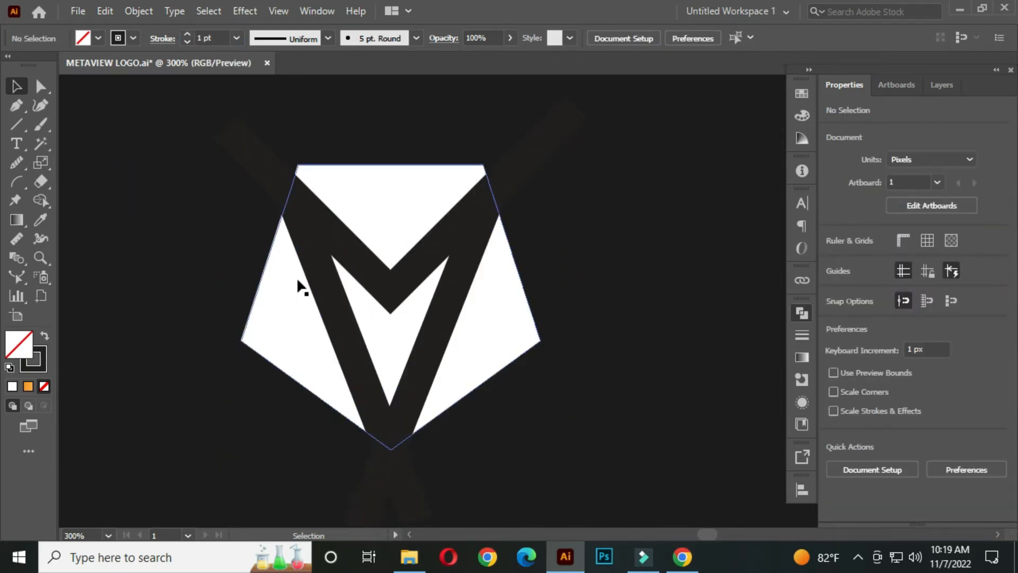
Expand the fill and stroke of the V-shaped path and both lower lines into filled shapes.
{"action": "left_click", "coordinate": [318, 263]}
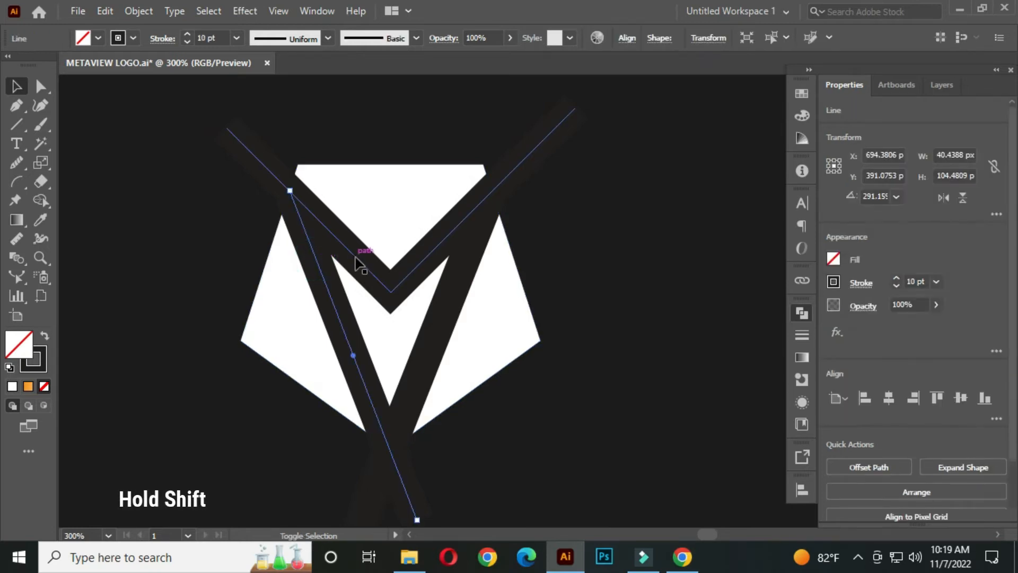
{"action": "left_click", "coordinate": [358, 257], "text": "shift"}
{"action": "left_click", "coordinate": [436, 335], "text": "shift"}
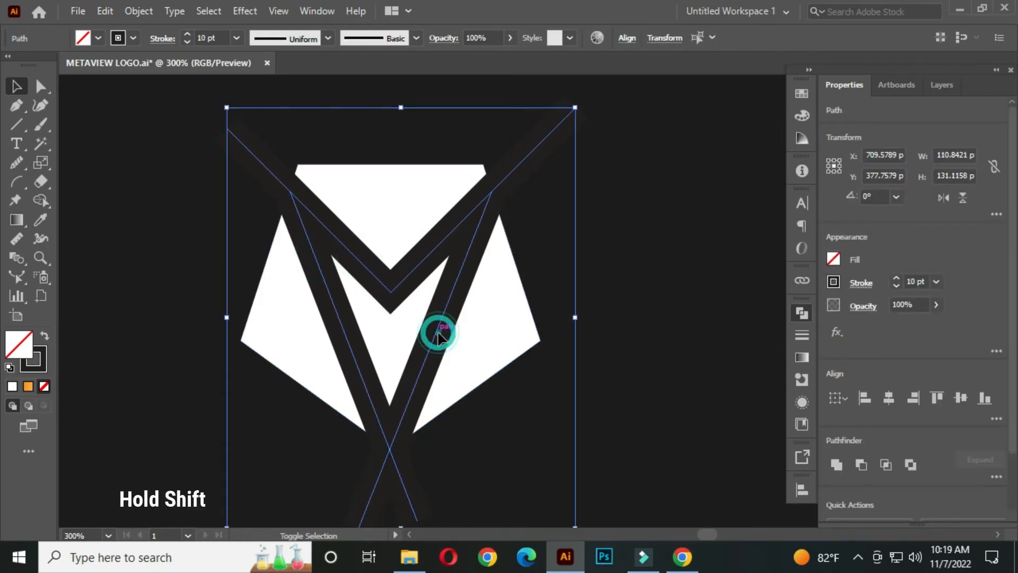
{"action": "scroll", "coordinate": [351, 305], "scroll_direction": "down", "scroll_amount": 1, "text": "alt"}
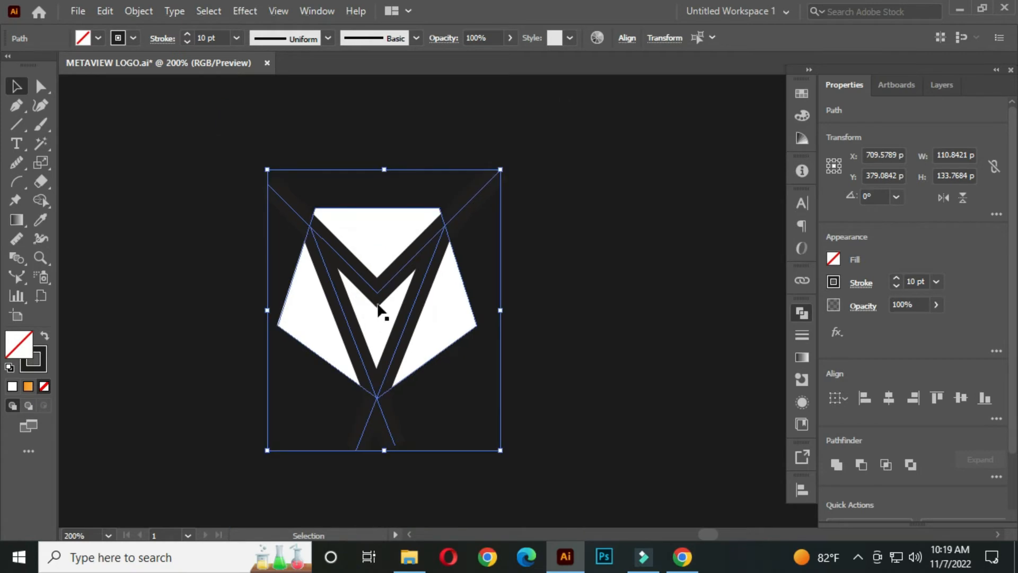
{"action": "left_click", "coordinate": [136, 10]}
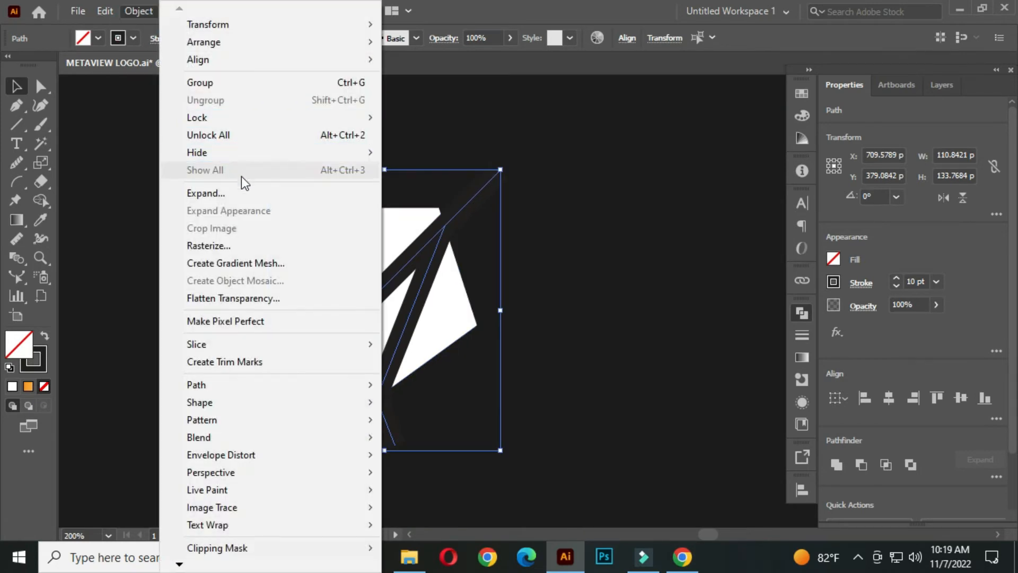
{"action": "left_click", "coordinate": [251, 193]}
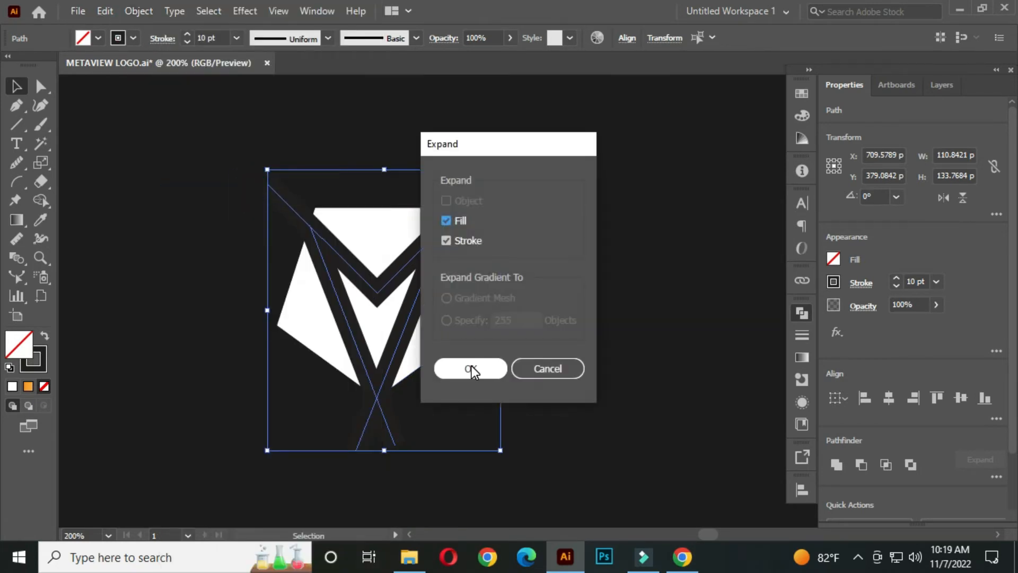
{"action": "left_click", "coordinate": [471, 365]}
{"action": "key", "text": "space"}
{"action": "left_click_drag", "start_coordinate": [432, 314], "coordinate": [449, 311]}
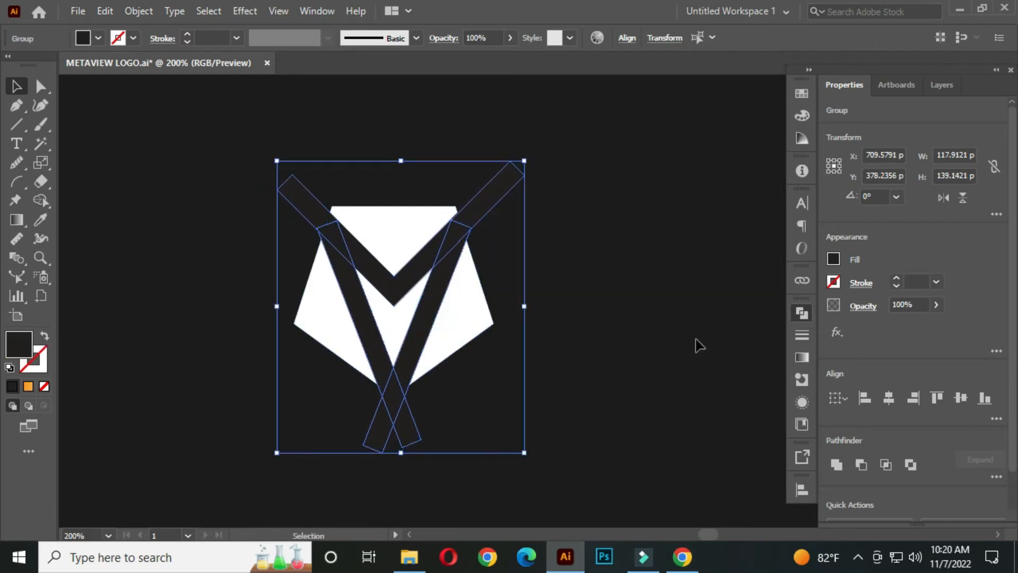
{"action": "left_click", "coordinate": [475, 371]}
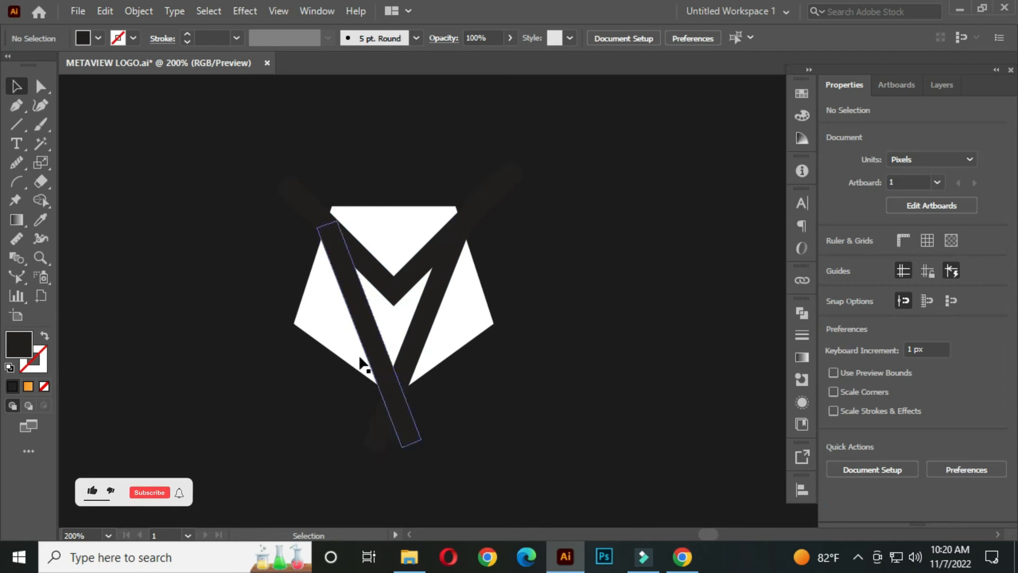
Subtract the expanded bars from the white pentagon using Pathfinder Minus Front.
{"action": "left_click_drag", "start_coordinate": [241, 155], "coordinate": [567, 424]}
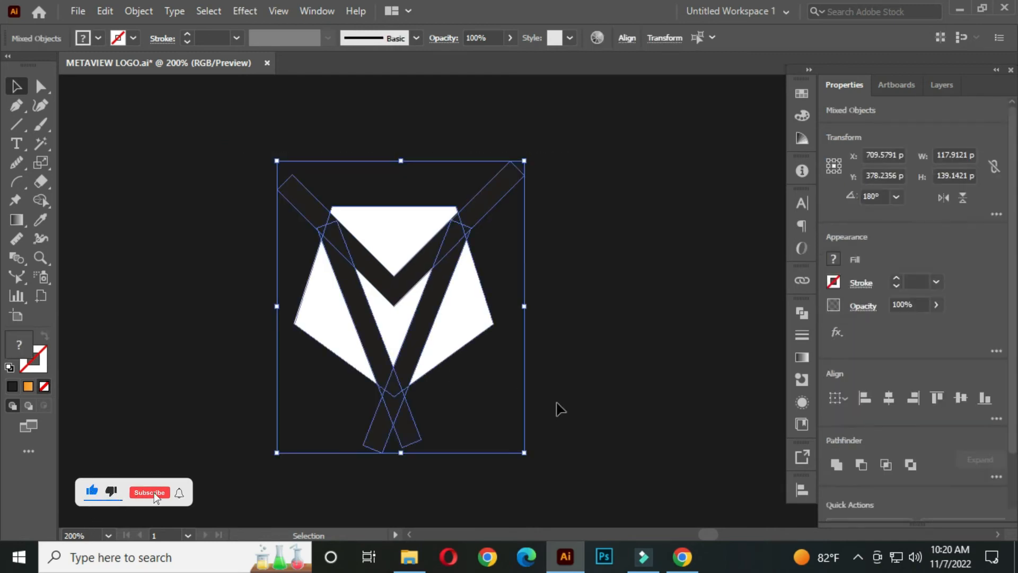
{"action": "left_click", "coordinate": [801, 312]}
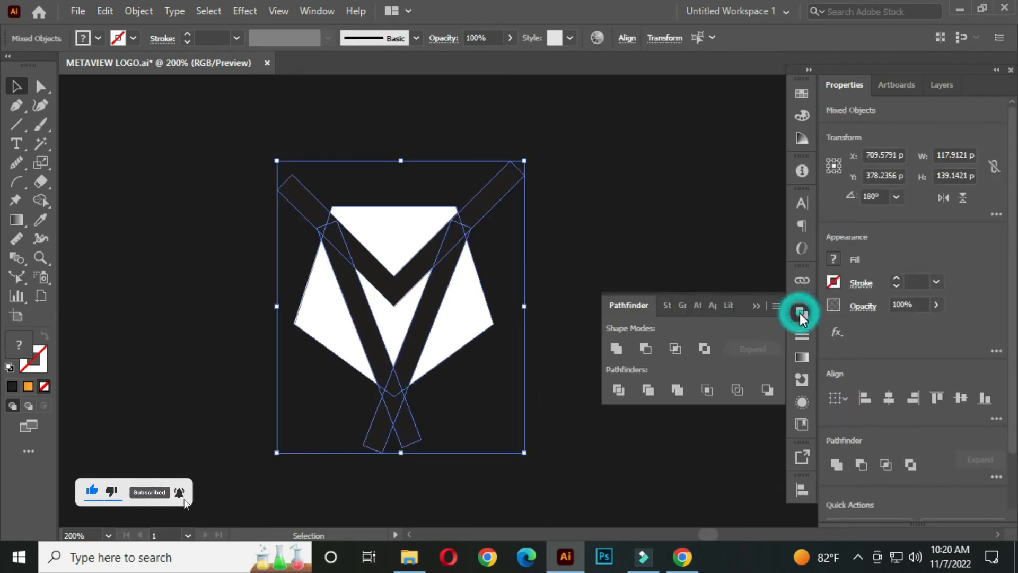
{"action": "left_click", "coordinate": [644, 348]}
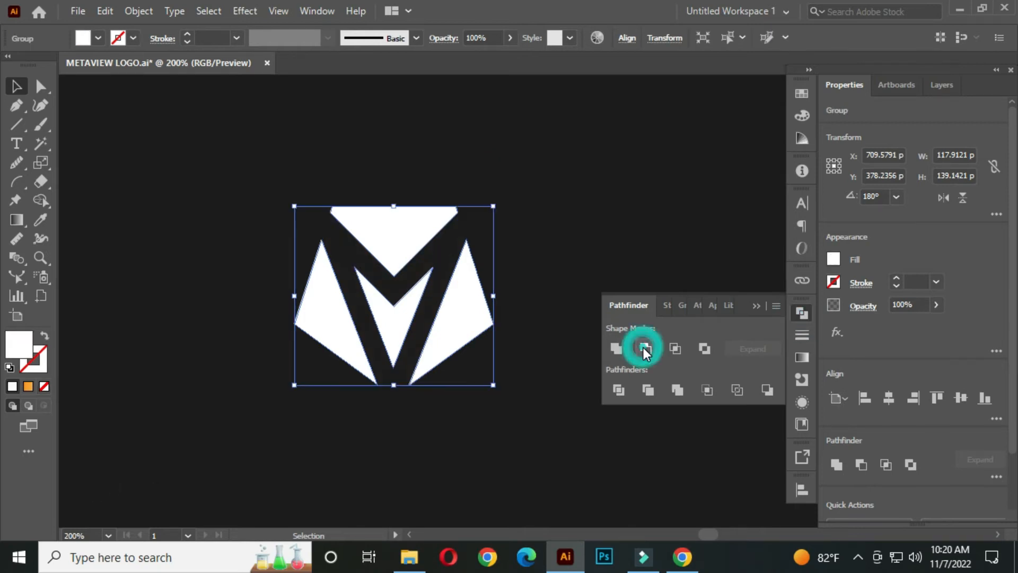
{"action": "left_click", "coordinate": [758, 307]}
{"action": "left_click", "coordinate": [595, 258]}
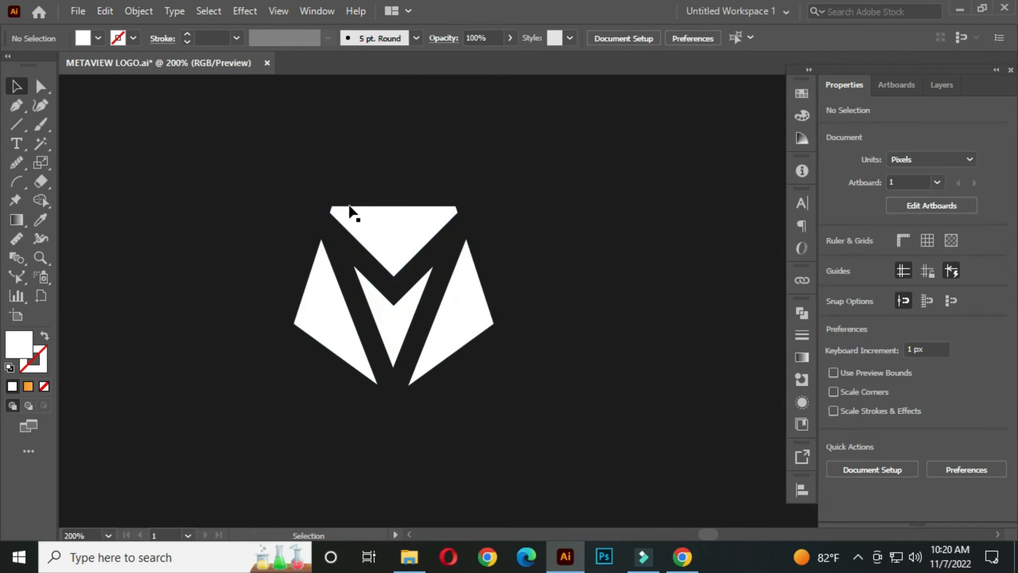
Round the corners at both upper ends of the logo's top triangular piece by about 2.4 px.
{"action": "scroll", "coordinate": [350, 212], "scroll_direction": "up", "scroll_amount": 3}
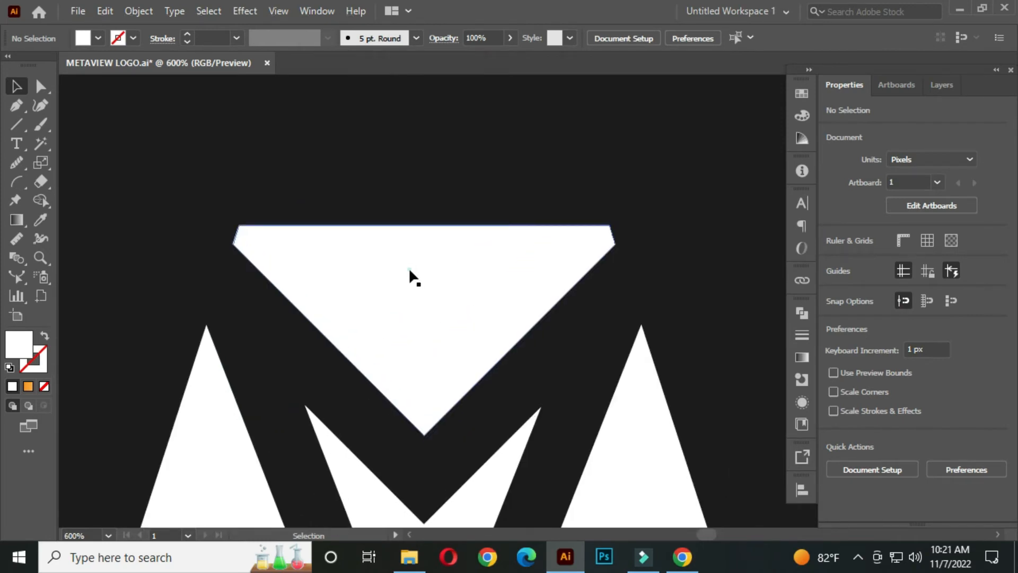
{"action": "left_click", "coordinate": [412, 277]}
{"action": "left_click_drag", "start_coordinate": [45, 87], "coordinate": [98, 88]}
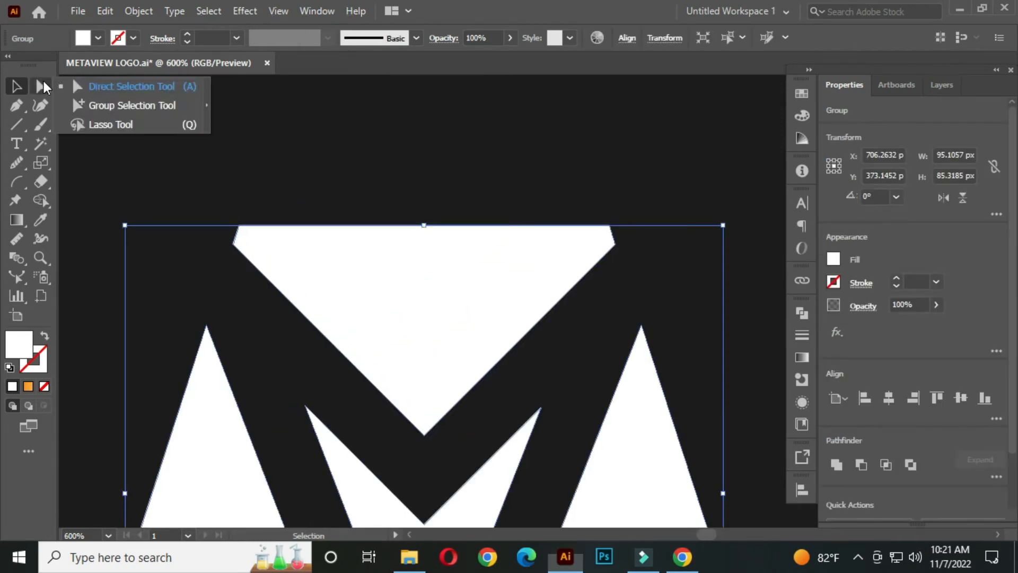
{"action": "left_click", "coordinate": [116, 88]}
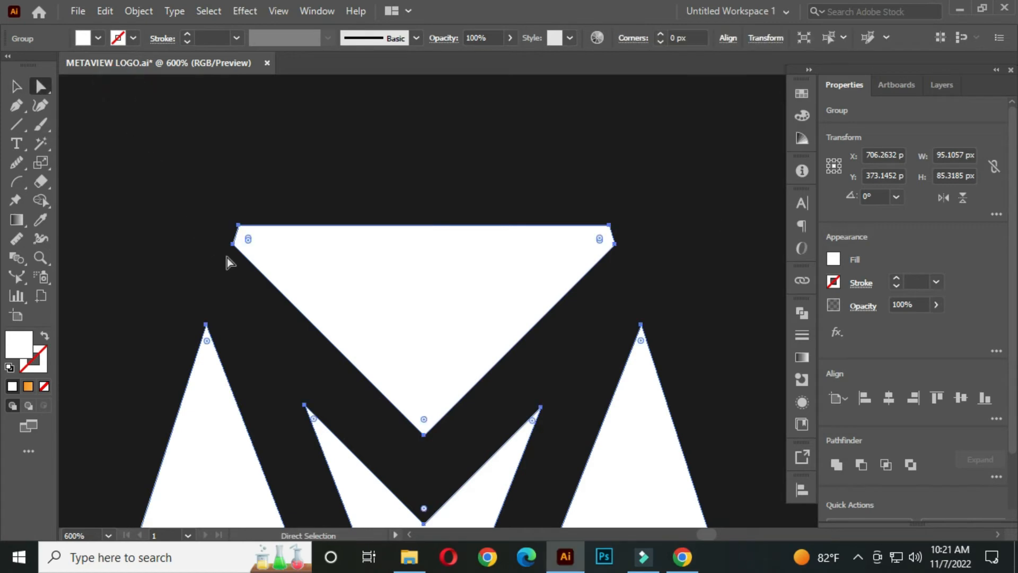
{"action": "scroll", "coordinate": [243, 246], "scroll_direction": "up", "scroll_amount": 1}
{"action": "left_click", "coordinate": [238, 236], "text": "shift"}
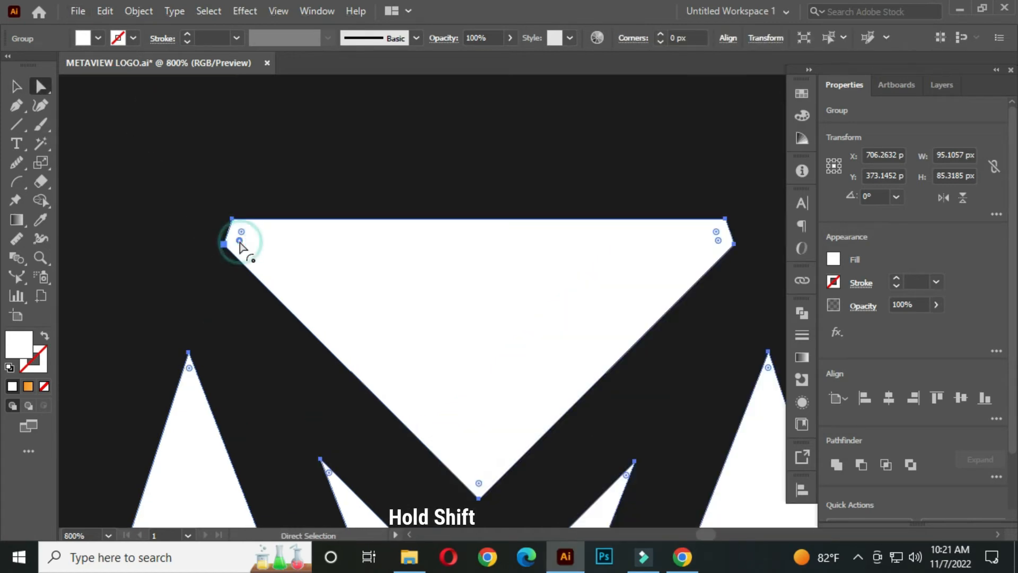
{"action": "left_click", "coordinate": [716, 233], "text": "shift"}
{"action": "left_click_drag", "start_coordinate": [716, 235], "coordinate": [648, 252]}
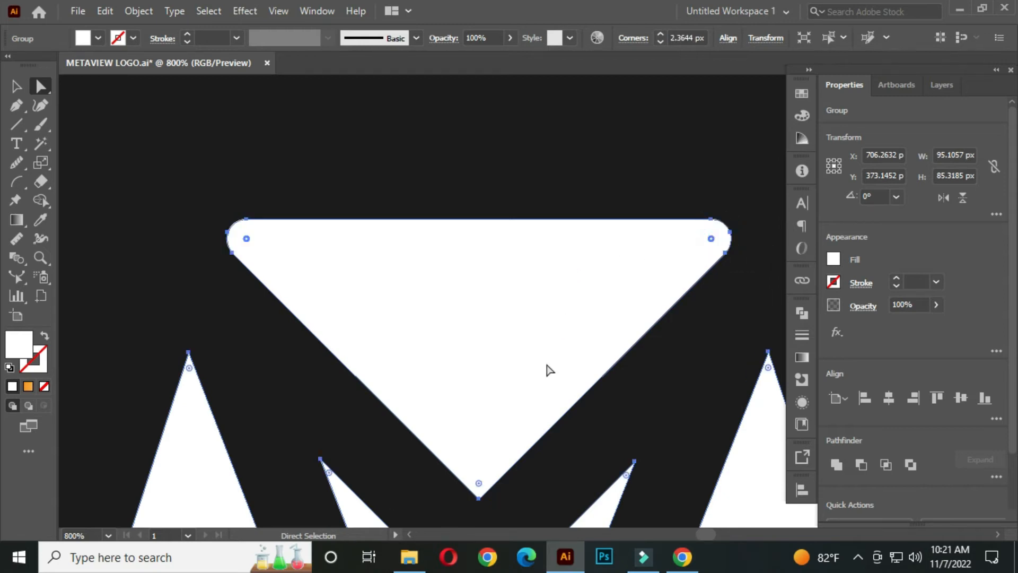
Slightly round the lower tip of the top triangular piece, leaving everything deselected.
{"action": "left_click_drag", "start_coordinate": [479, 483], "coordinate": [479, 478]}
{"action": "left_click", "coordinate": [638, 425]}
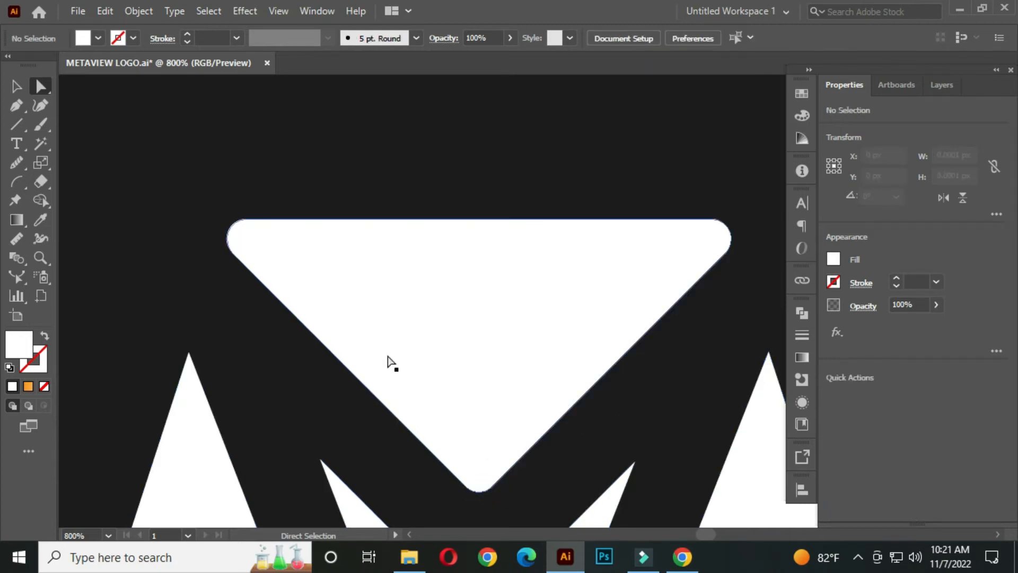
{"action": "left_click", "coordinate": [16, 86]}
{"action": "left_click", "coordinate": [359, 198]}
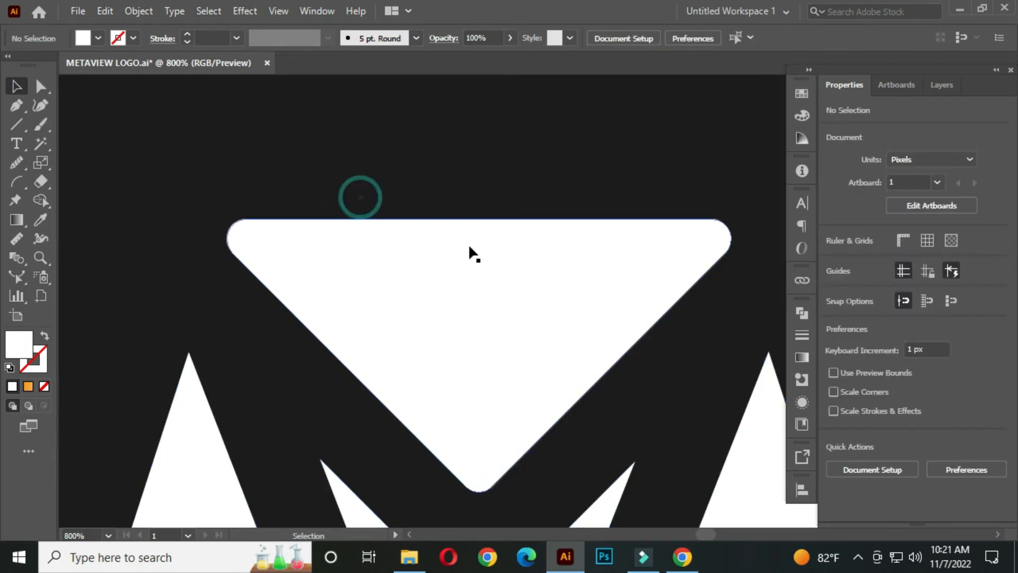
Draw a vertical line about 93.5 px long through the logo's center, from its top edge to below its lowest point.
{"action": "scroll", "coordinate": [470, 245], "scroll_direction": "down", "scroll_amount": 3}
{"action": "left_click_drag", "start_coordinate": [527, 323], "coordinate": [514, 270]}
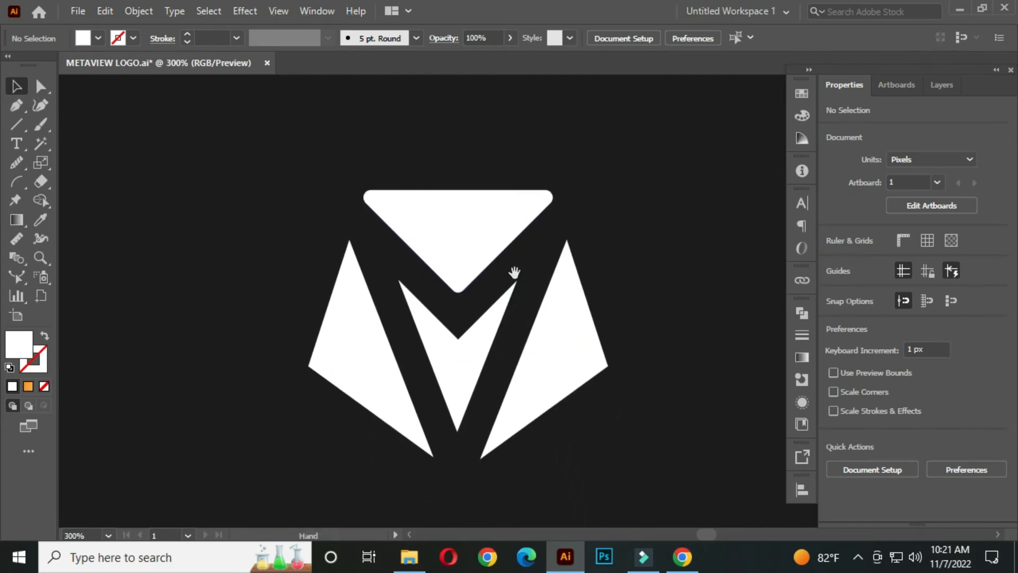
{"action": "scroll", "coordinate": [583, 291], "scroll_direction": "down", "scroll_amount": 2}
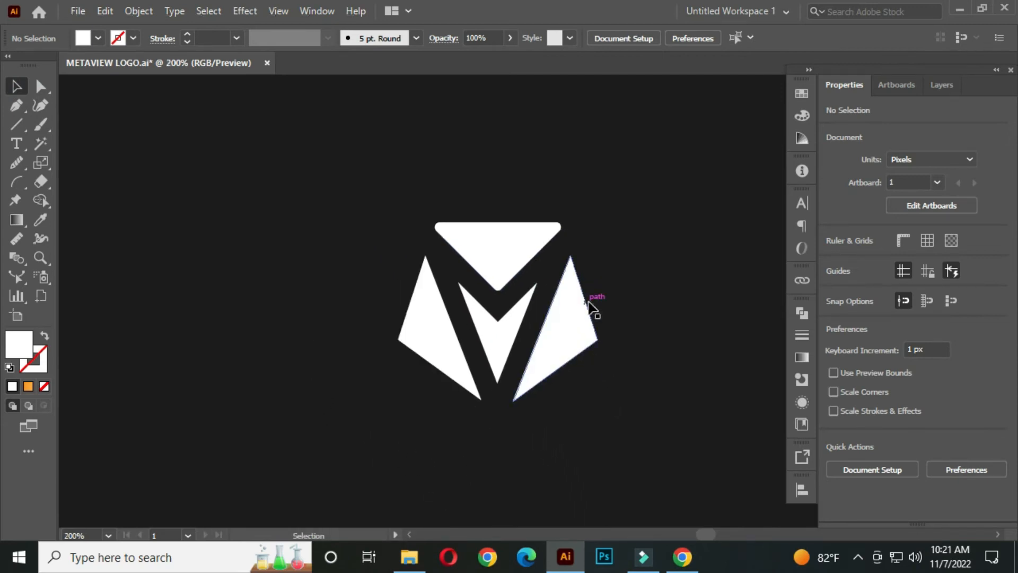
{"action": "left_click_drag", "start_coordinate": [588, 313], "coordinate": [543, 308]}
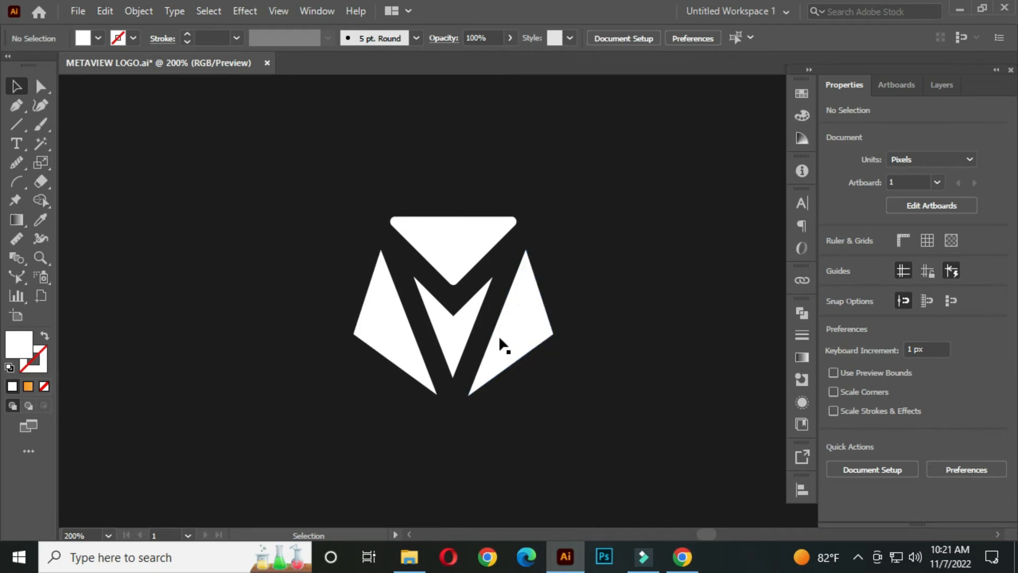
{"action": "left_click_drag", "start_coordinate": [17, 122], "coordinate": [155, 201]}
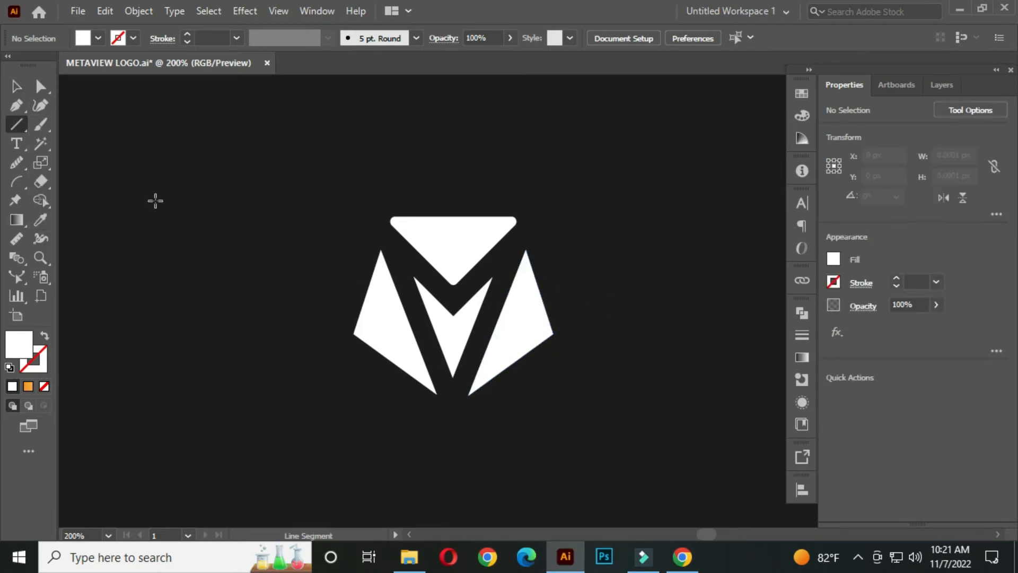
{"action": "left_click_drag", "start_coordinate": [453, 250], "coordinate": [461, 412]}
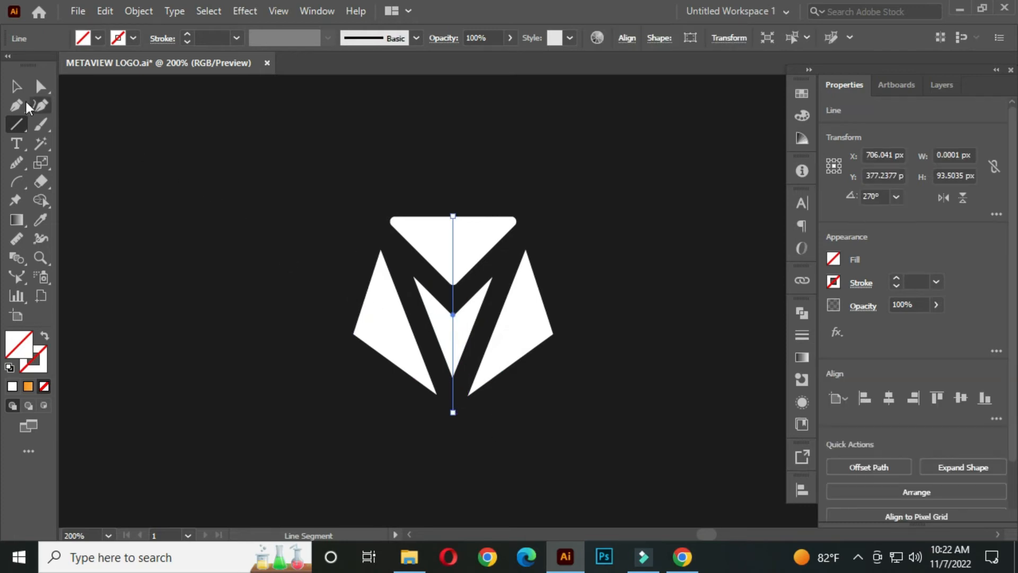
Split the logo along the vertical center line using Pathfinder Divide, and ungroup the pieces.
{"action": "left_click", "coordinate": [16, 86]}
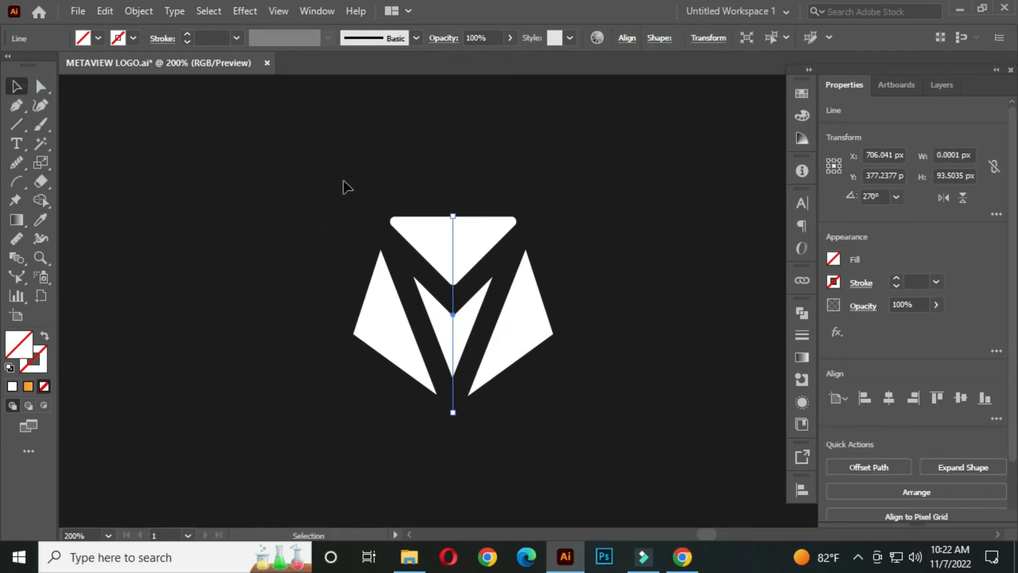
{"action": "left_click_drag", "start_coordinate": [330, 168], "coordinate": [606, 428]}
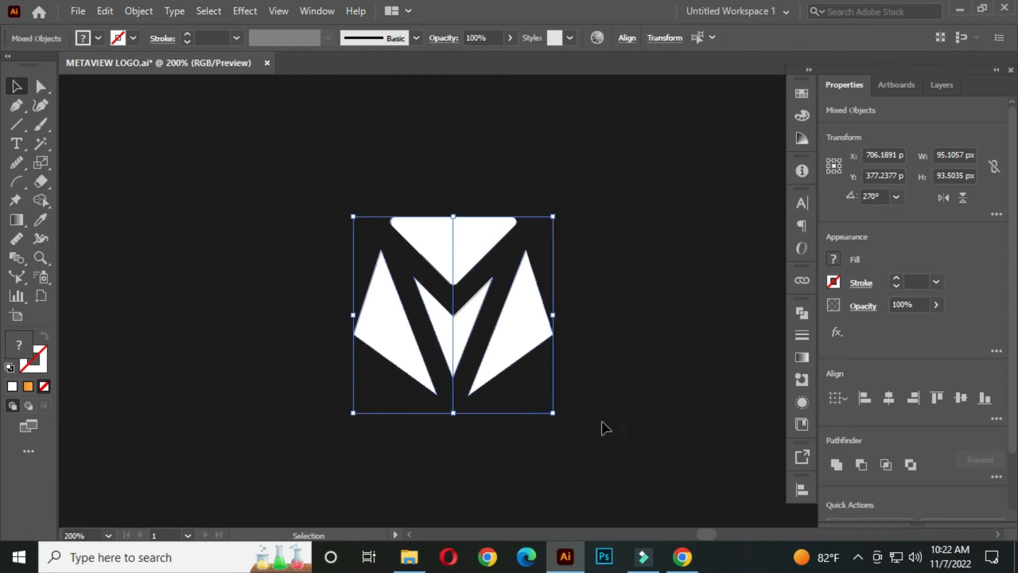
{"action": "left_click", "coordinate": [800, 313]}
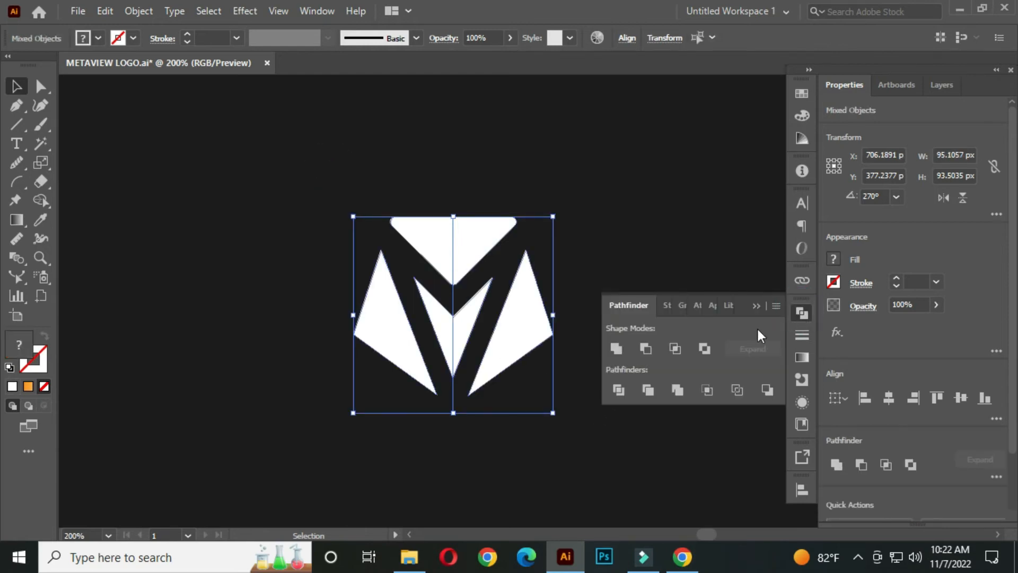
{"action": "left_click", "coordinate": [618, 391]}
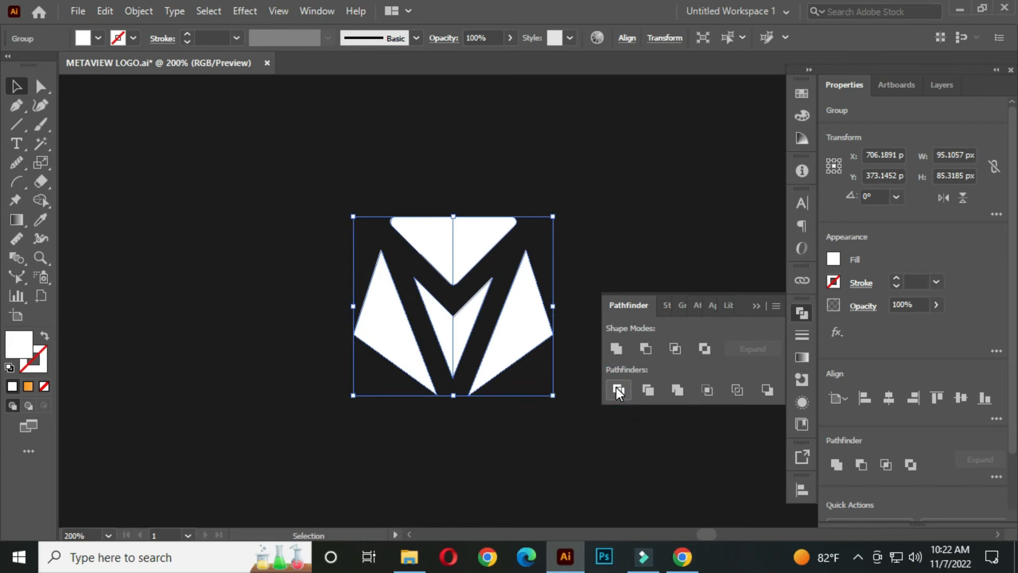
{"action": "left_click", "coordinate": [760, 305]}
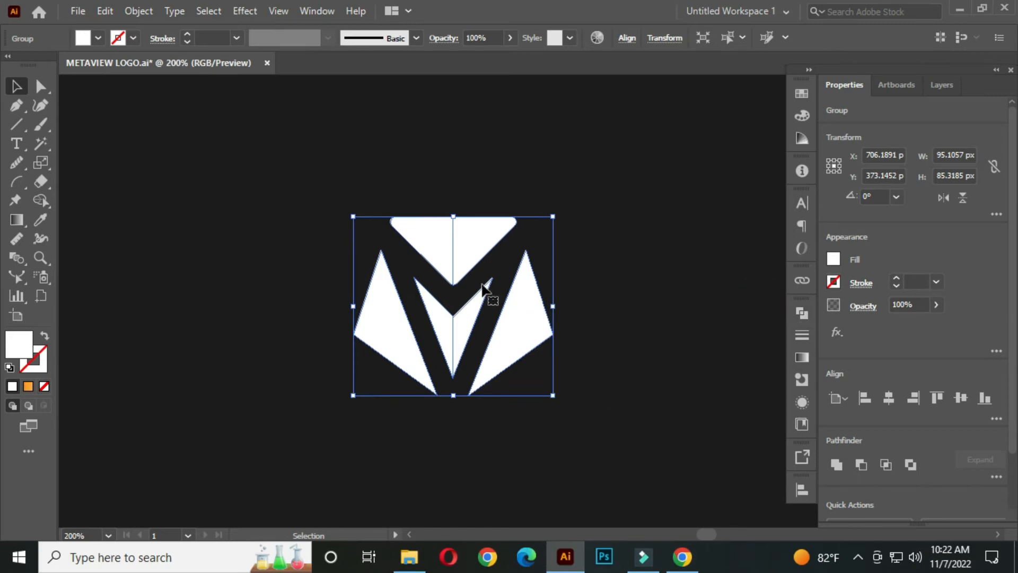
{"action": "right_click", "coordinate": [441, 223]}
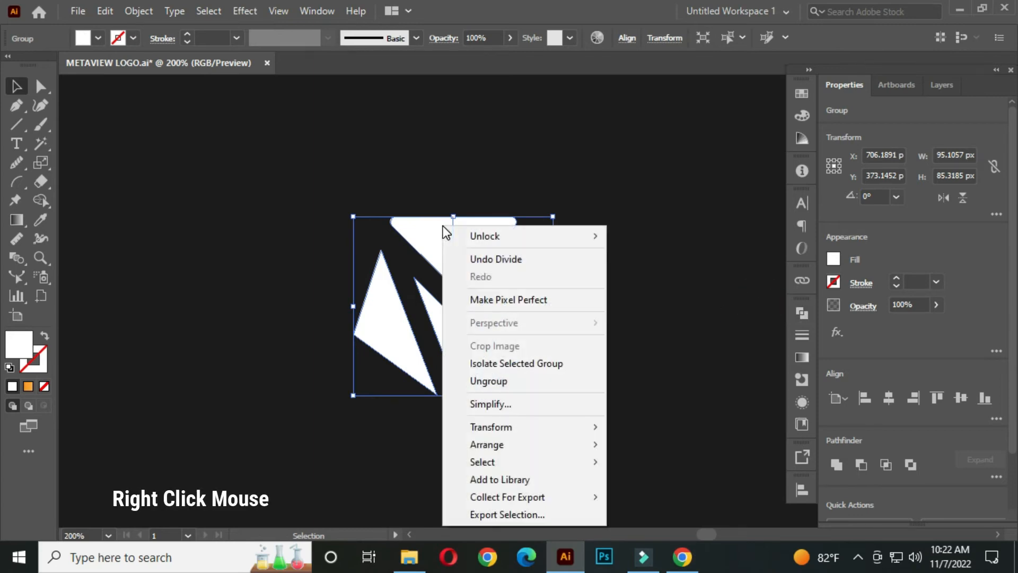
{"action": "left_click", "coordinate": [523, 381]}
{"action": "left_click", "coordinate": [620, 265]}
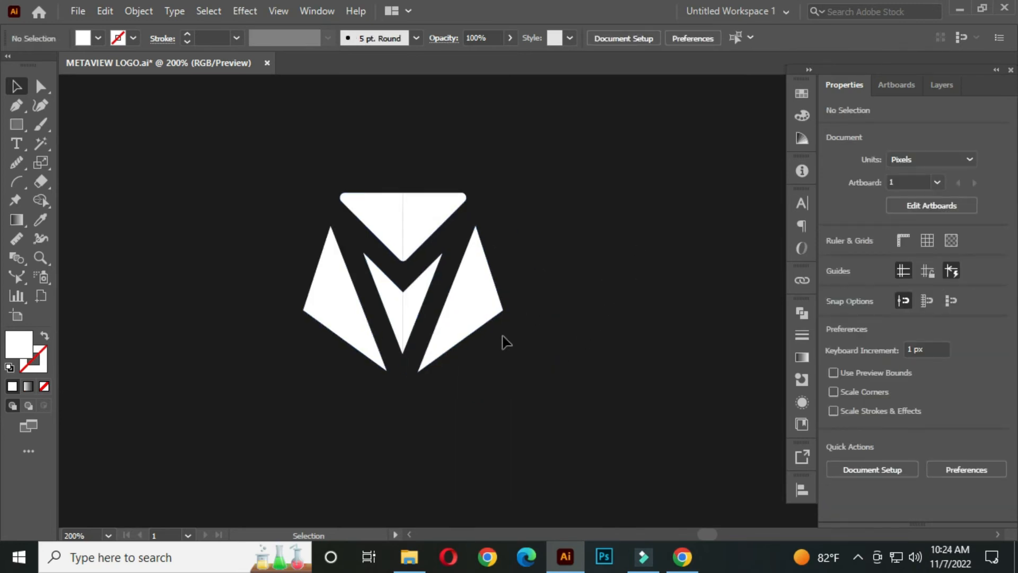
Fill all logo pieces with a linear gradient and set its starting color stop to orange.
{"action": "scroll", "coordinate": [444, 340], "scroll_direction": "down", "scroll_amount": 1}
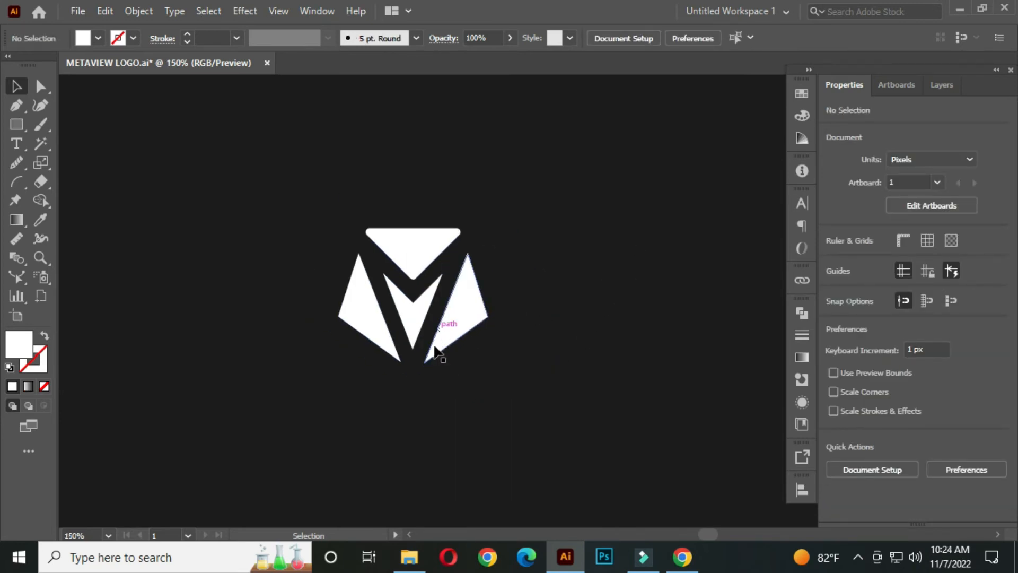
{"action": "left_click_drag", "start_coordinate": [273, 191], "coordinate": [552, 411]}
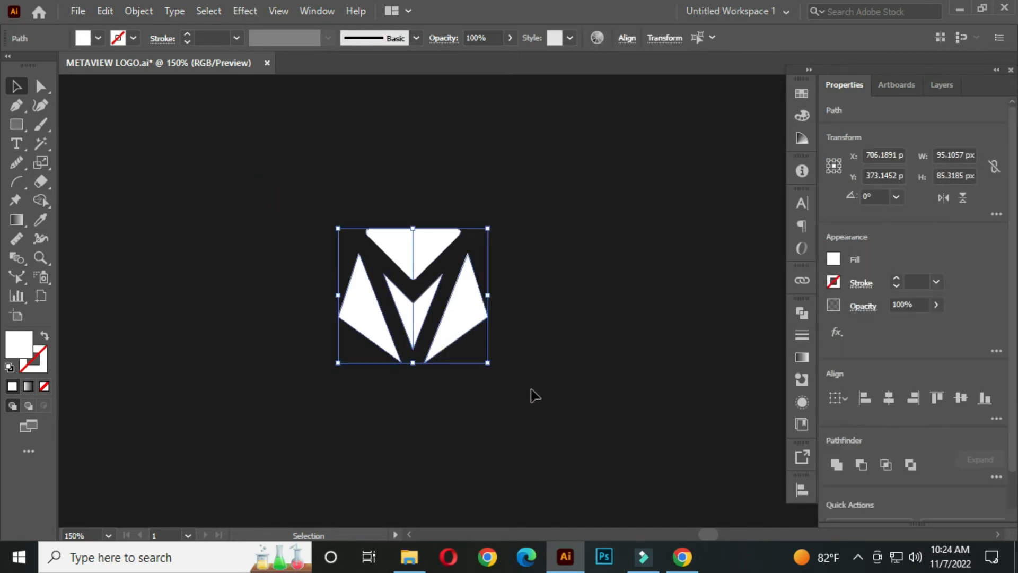
{"action": "left_click", "coordinate": [802, 358]}
{"action": "left_click", "coordinate": [684, 427]}
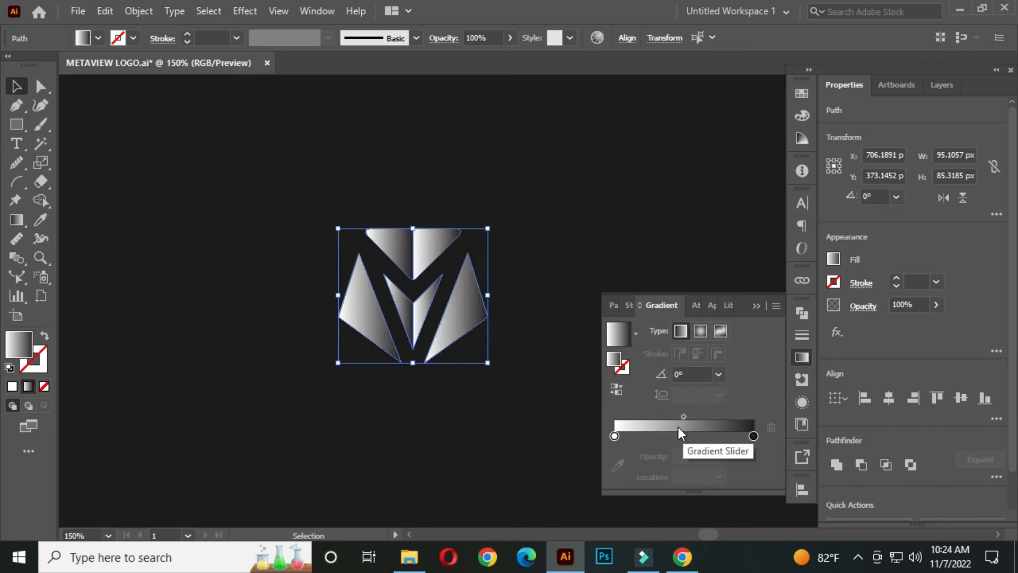
{"action": "double_click", "coordinate": [615, 436]}
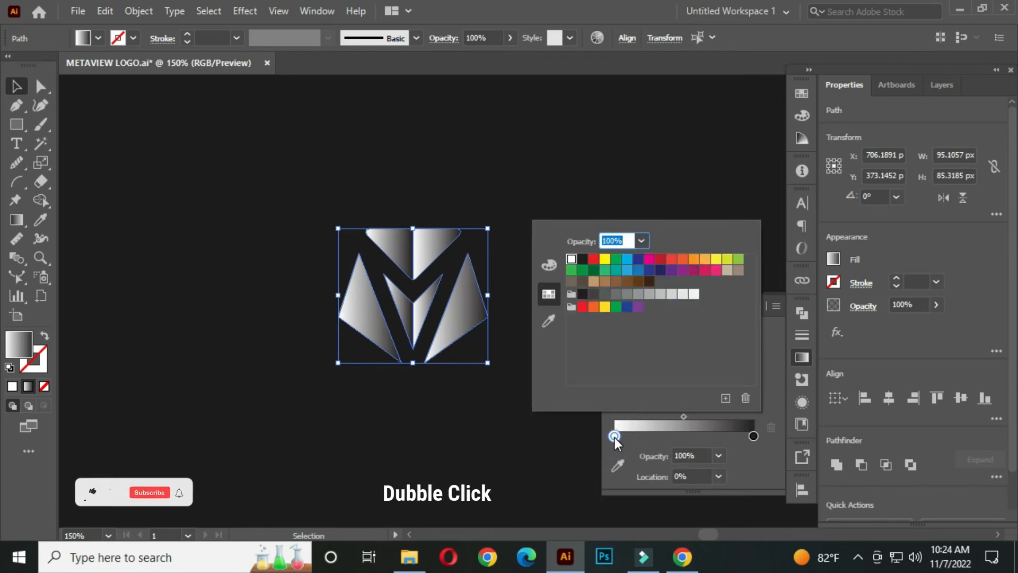
{"action": "left_click", "coordinate": [692, 260]}
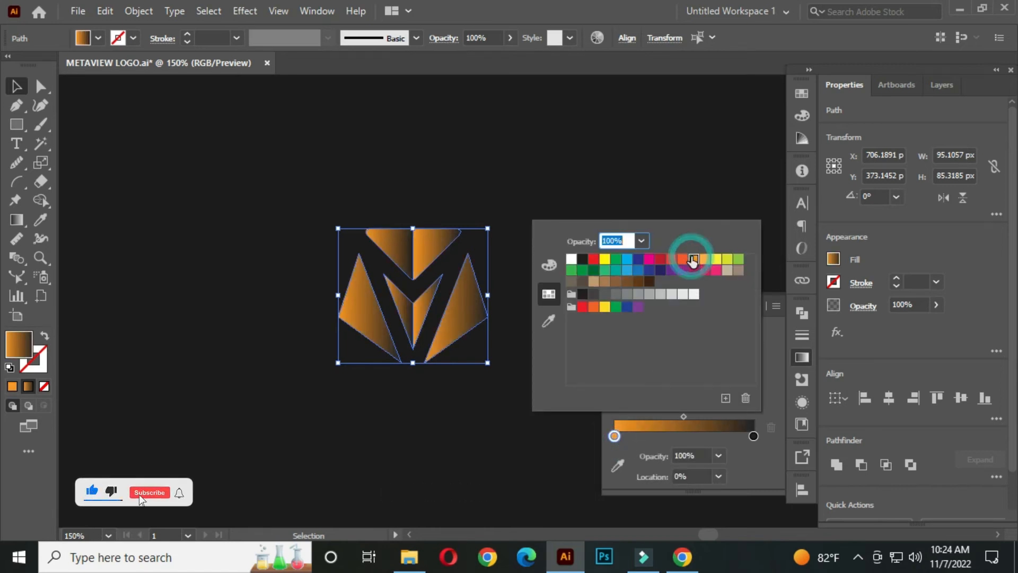
Set the gradient's ending color stop to the light orange C=0 M=35 Y=85 K=0 swatch, collapse the gradient settings and deselect the logo.
{"action": "double_click", "coordinate": [752, 436]}
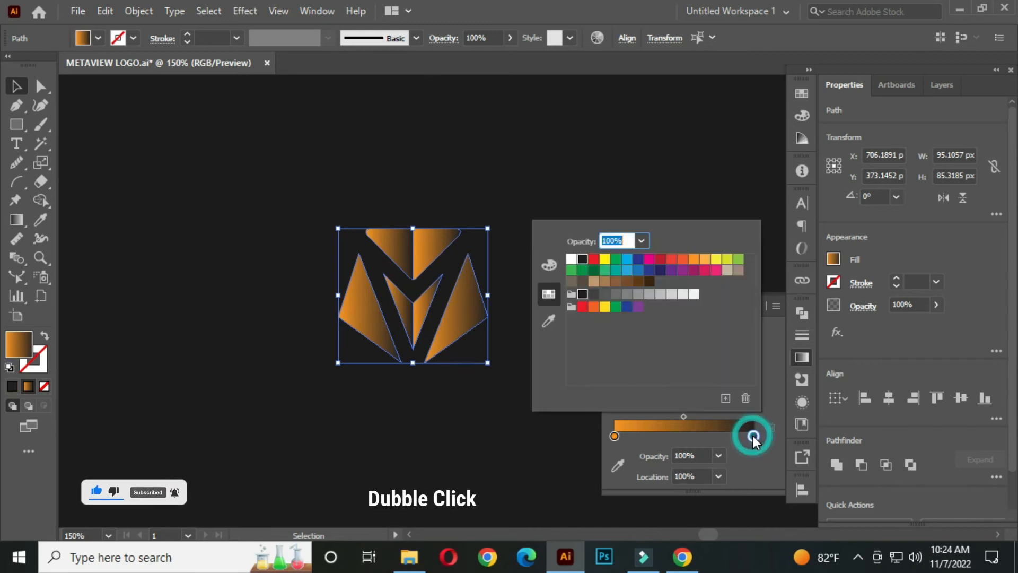
{"action": "left_click", "coordinate": [704, 260]}
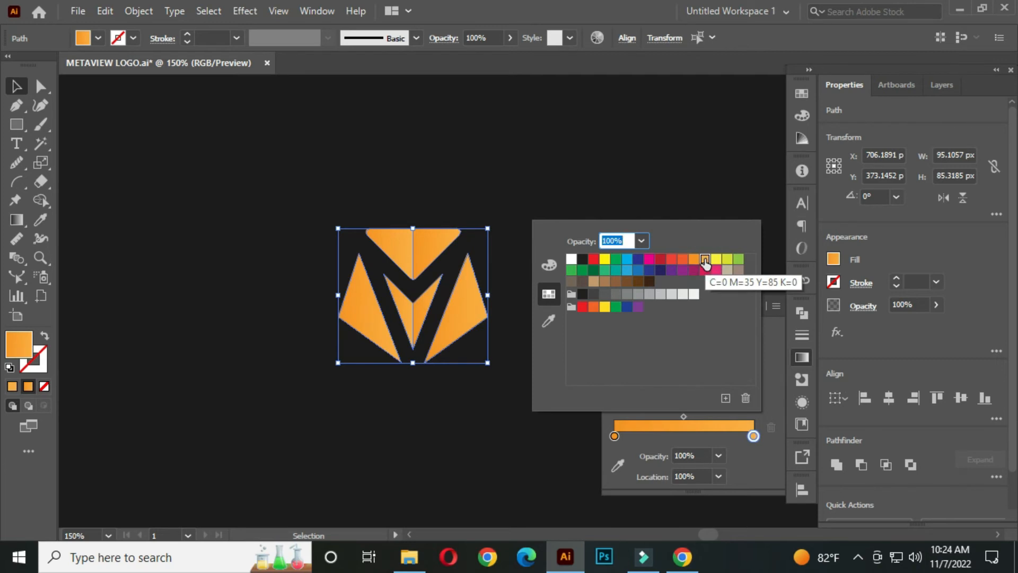
{"action": "left_click", "coordinate": [754, 438]}
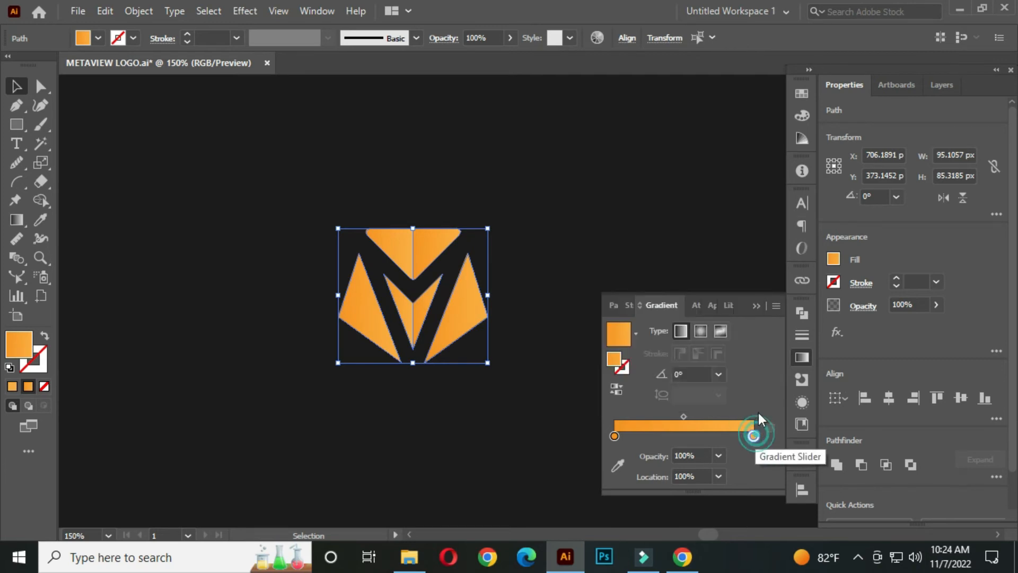
{"action": "left_click", "coordinate": [756, 306]}
{"action": "left_click", "coordinate": [534, 296]}
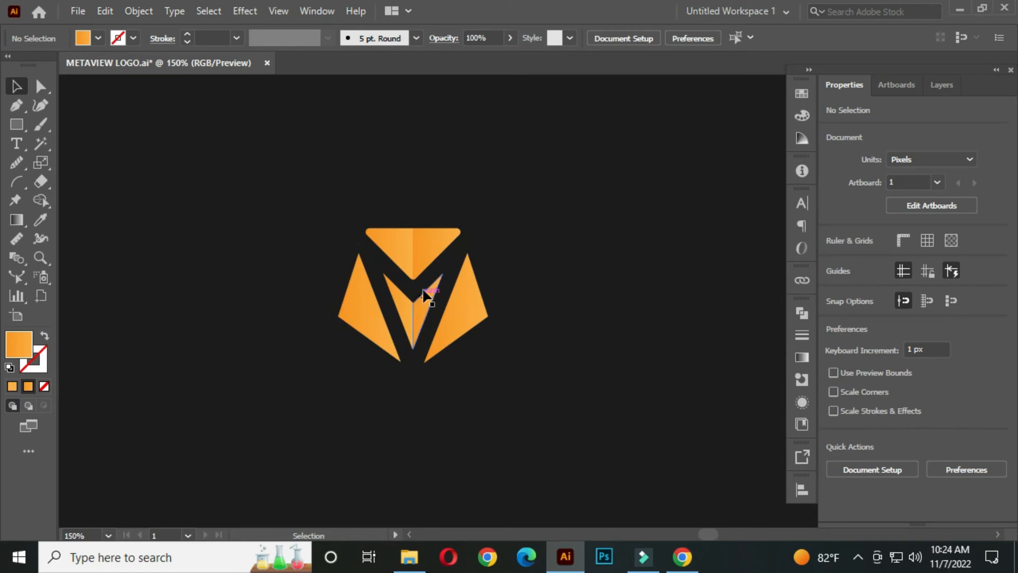
Redraw the horizontal gradient on the top triangle's left half, from outside its outer corner to just past the center line.
{"action": "scroll", "coordinate": [428, 269], "scroll_direction": "up", "scroll_amount": 1}
{"action": "left_click_drag", "start_coordinate": [432, 298], "coordinate": [434, 285]}
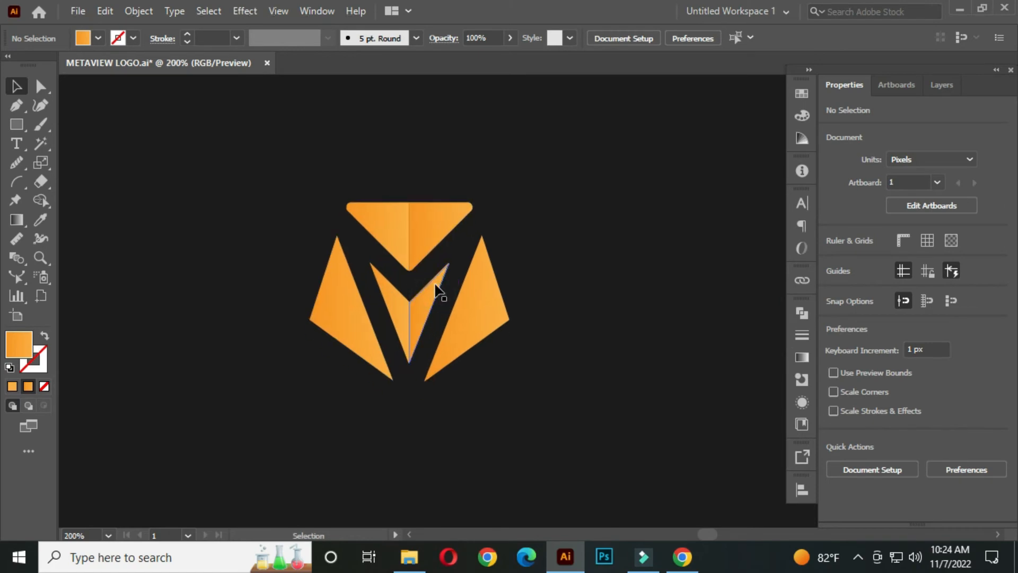
{"action": "left_click", "coordinate": [381, 218]}
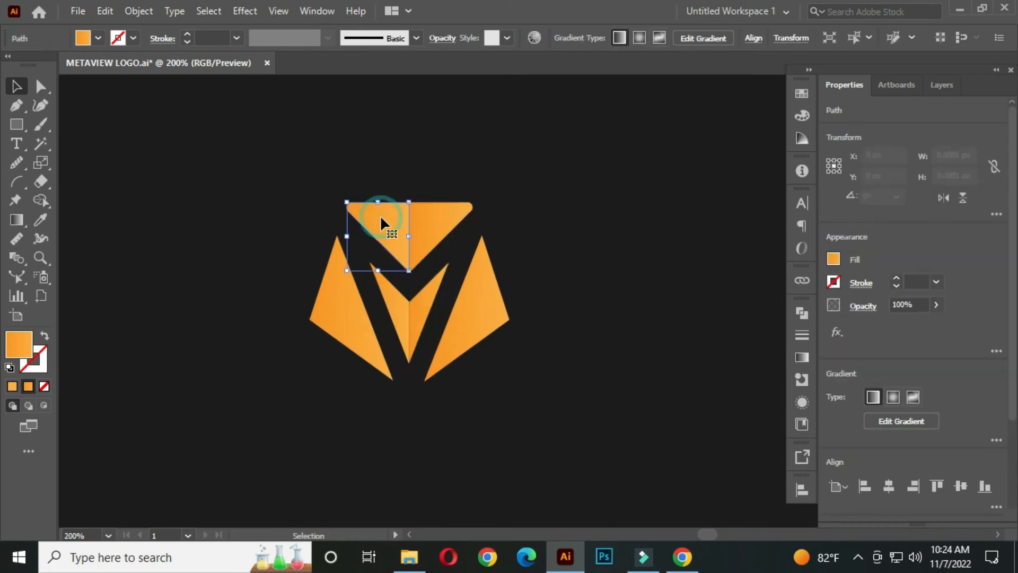
{"action": "left_click_drag", "start_coordinate": [24, 216], "coordinate": [108, 218]}
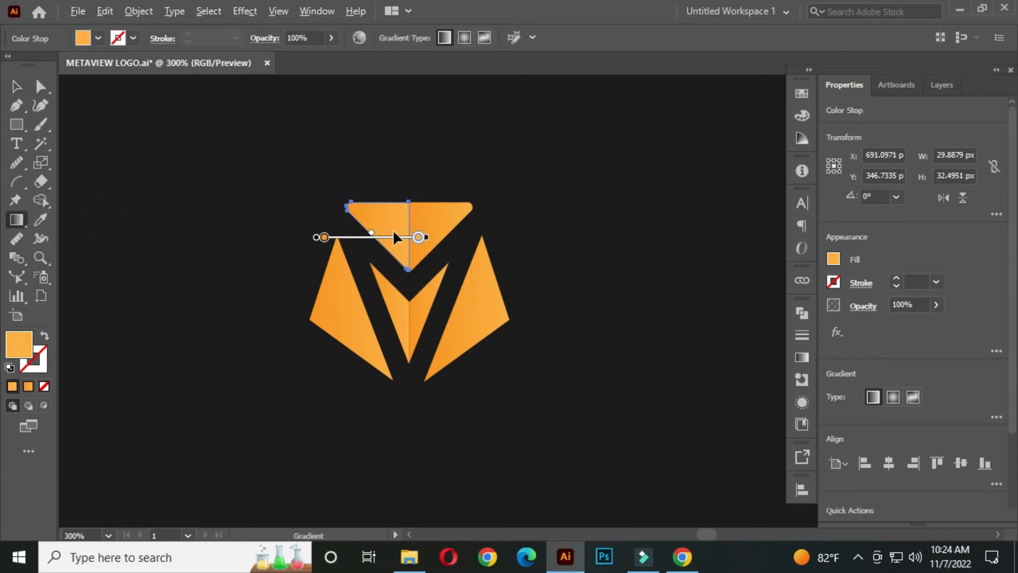
{"action": "scroll", "coordinate": [393, 235], "scroll_direction": "up", "scroll_amount": 1}
{"action": "mouse_move", "coordinate": [392, 236]}
{"action": "left_mouse_down"}
{"action": "mouse_move", "coordinate": [211, 218]}
{"action": "mouse_move", "coordinate": [363, 207]}
{"action": "mouse_move", "coordinate": [444, 221]}
{"action": "left_mouse_up"}
{"action": "left_click_drag", "start_coordinate": [295, 200], "coordinate": [433, 202]}
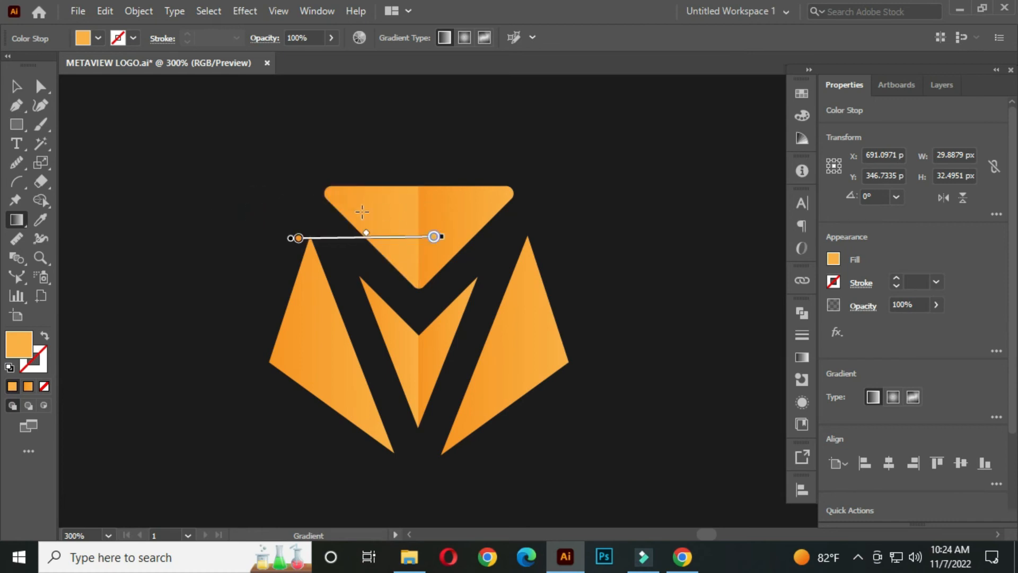
Redraw the gradient on the left half of the inner V-shaped piece, running horizontally from the left outer piece past the center line.
{"action": "left_click", "coordinate": [16, 86]}
{"action": "left_click", "coordinate": [401, 343]}
{"action": "key", "text": "g"}
{"action": "left_click", "coordinate": [311, 351]}
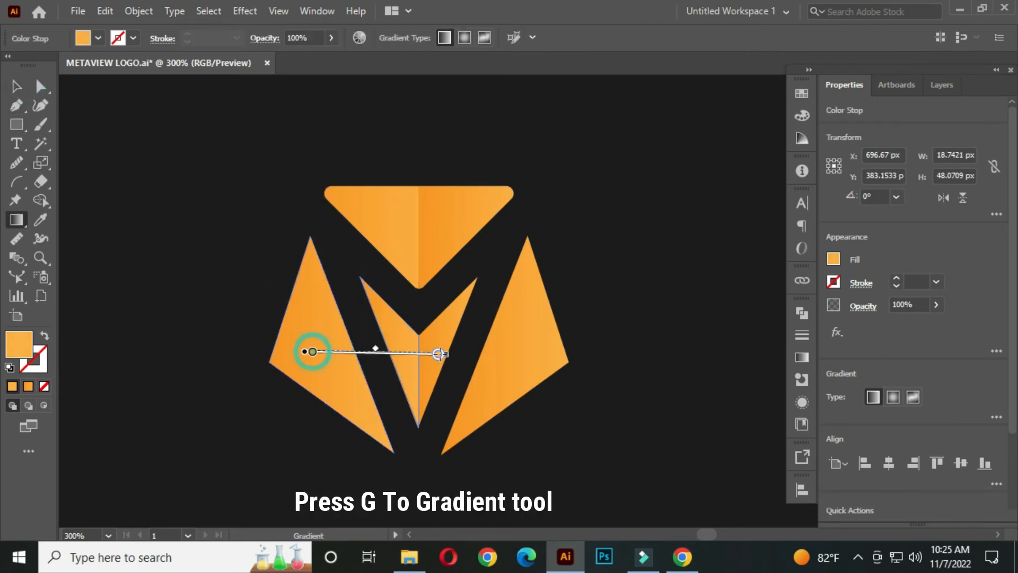
Redraw the left outer piece's gradient horizontally, from well outside its outer edge to inside the piece, so it shades toward light orange.
{"action": "left_click", "coordinate": [16, 86]}
{"action": "left_click", "coordinate": [295, 336]}
{"action": "key", "text": "g"}
{"action": "left_click_drag", "start_coordinate": [207, 345], "coordinate": [344, 345]}
Redraw the gradient on the top triangle's right half, running horizontally from mid-piece to far beyond its outer edge for a darker orange.
{"action": "left_click", "coordinate": [16, 86]}
{"action": "left_click", "coordinate": [447, 219]}
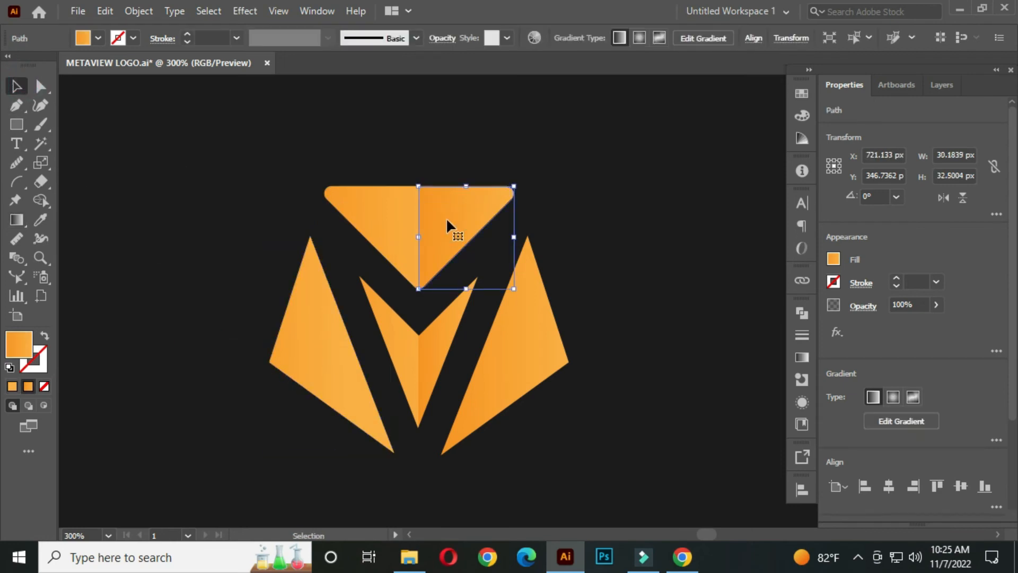
{"action": "key", "text": "g"}
{"action": "left_click_drag", "start_coordinate": [438, 237], "coordinate": [535, 238]}
{"action": "left_click_drag", "start_coordinate": [470, 237], "coordinate": [674, 239]}
Stretch the gradient on the inner V-shaped piece's right half horizontally, from near the center line to far beyond the logo's right side.
{"action": "left_click", "coordinate": [15, 87]}
{"action": "left_click", "coordinate": [444, 345]}
{"action": "key", "text": "g"}
{"action": "left_click_drag", "start_coordinate": [408, 352], "coordinate": [780, 359]}
Redraw the right outer piece's gradient horizontally from its outer edge to far outside the logo, giving it a solid darker orange, and deselect it.
{"action": "left_click", "coordinate": [18, 86]}
{"action": "left_click", "coordinate": [525, 345]}
{"action": "key", "text": "g"}
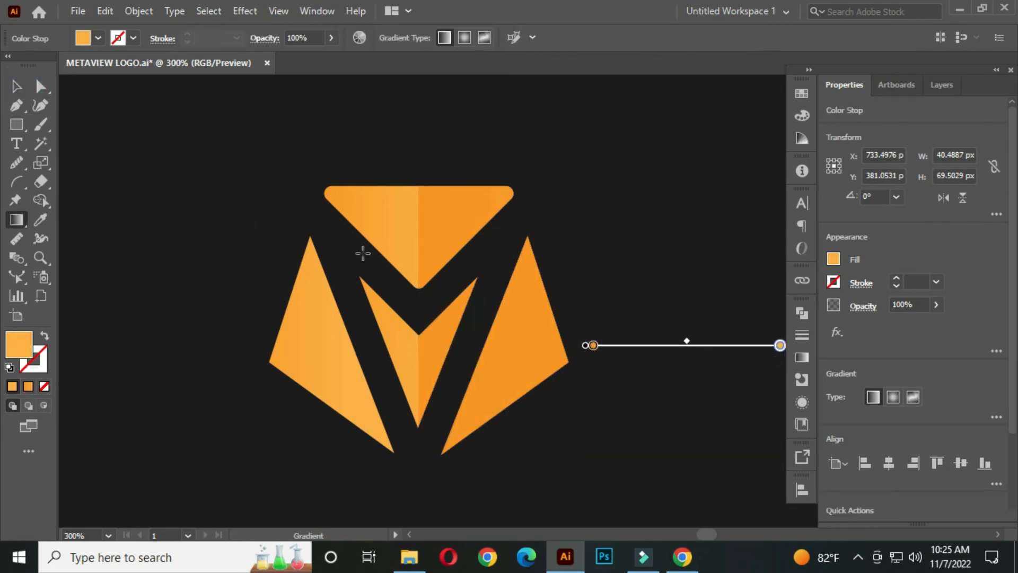
{"action": "scroll", "coordinate": [441, 266], "scroll_direction": "down", "scroll_amount": 1}
{"action": "left_click_drag", "start_coordinate": [514, 326], "coordinate": [690, 323]}
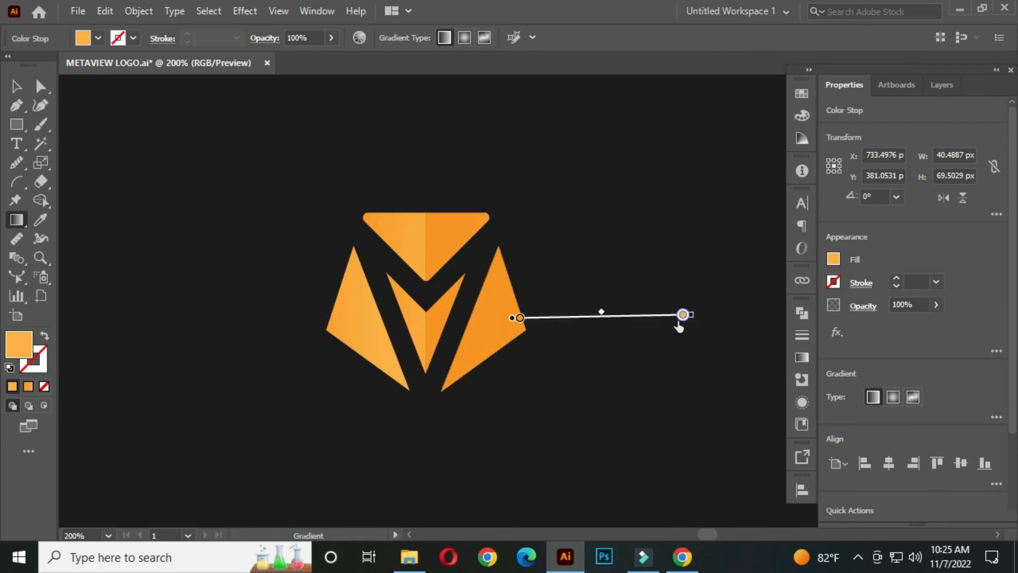
{"action": "left_click", "coordinate": [17, 88]}
{"action": "left_click", "coordinate": [280, 183]}
{"action": "scroll", "coordinate": [504, 344], "scroll_direction": "down", "scroll_amount": 1}
{"action": "left_click_drag", "start_coordinate": [510, 354], "coordinate": [495, 330]}
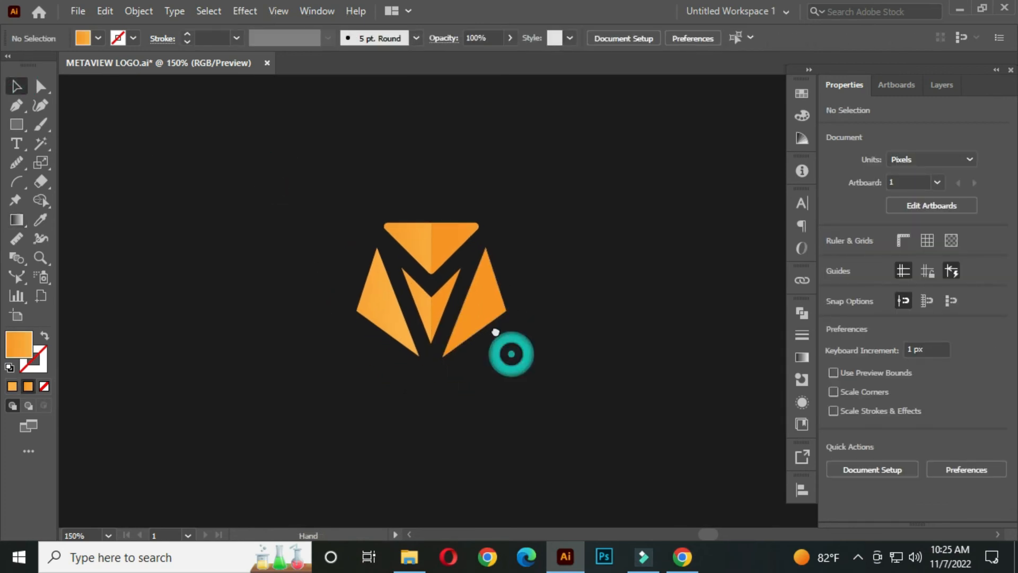
Add the text METAVIEW in Nexa XBold below the logo mark.
{"action": "left_click", "coordinate": [25, 140]}
{"action": "left_click", "coordinate": [97, 142]}
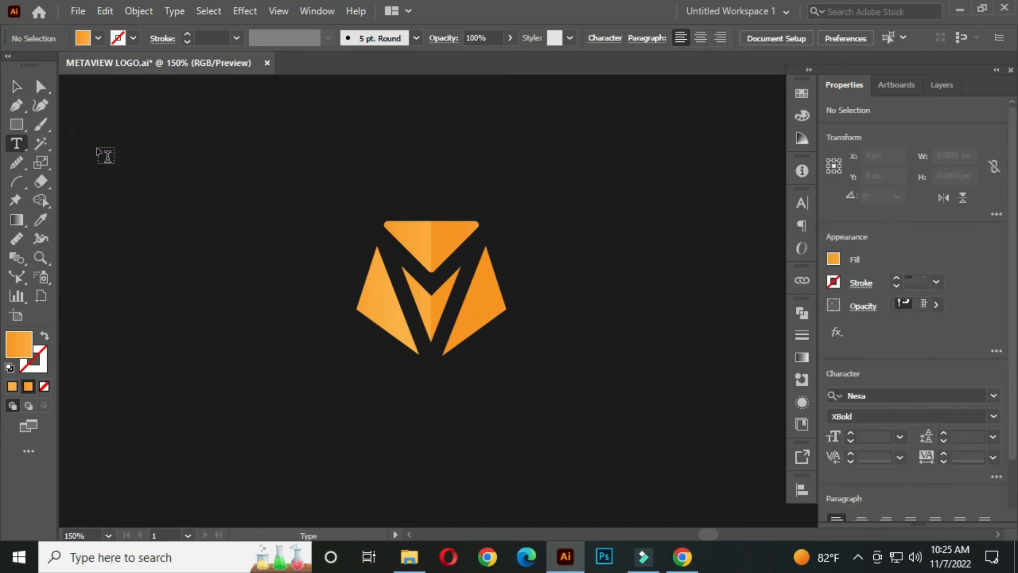
{"action": "left_click", "coordinate": [359, 418]}
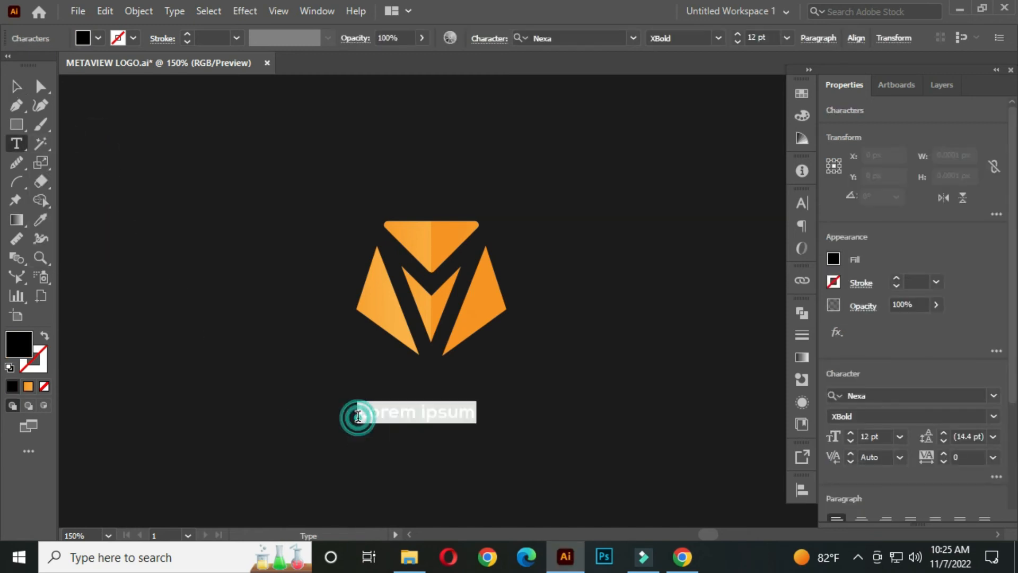
{"action": "type", "text": "METAVIEW"}
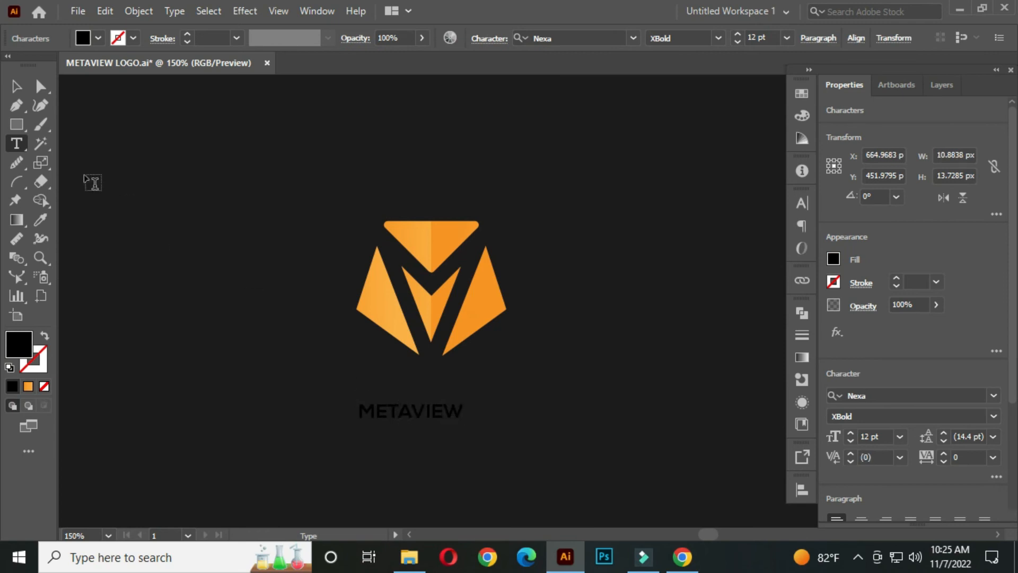
Enlarge the METAVIEW text proportionally to about 34 pt and position it just beneath the logo mark.
{"action": "left_click", "coordinate": [16, 86]}
{"action": "left_click_drag", "start_coordinate": [459, 419], "coordinate": [538, 457]}
{"action": "left_click_drag", "start_coordinate": [469, 419], "coordinate": [474, 410]}
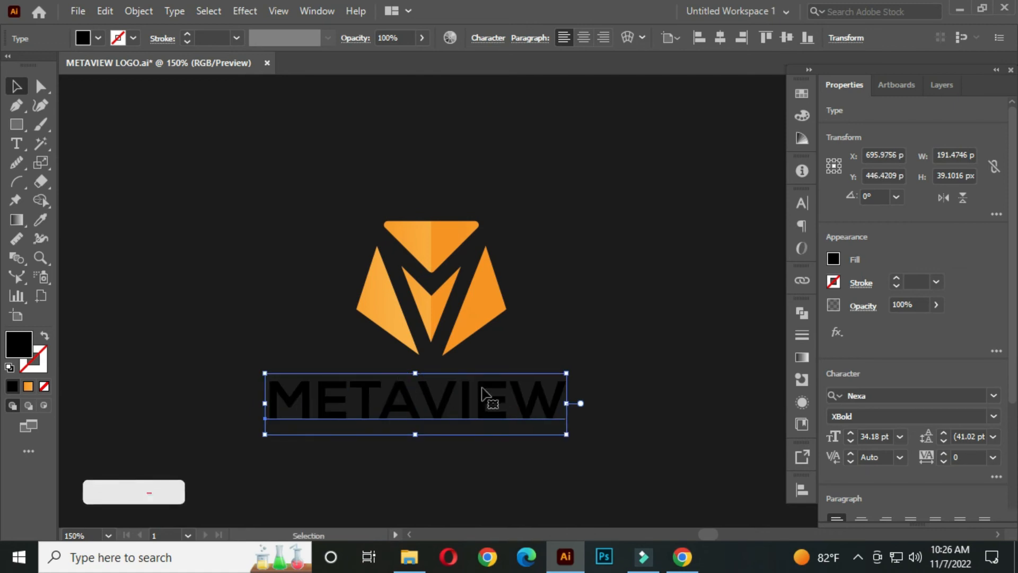
Fill the METAVIEW text with white and deselect it.
{"action": "left_click", "coordinate": [97, 38]}
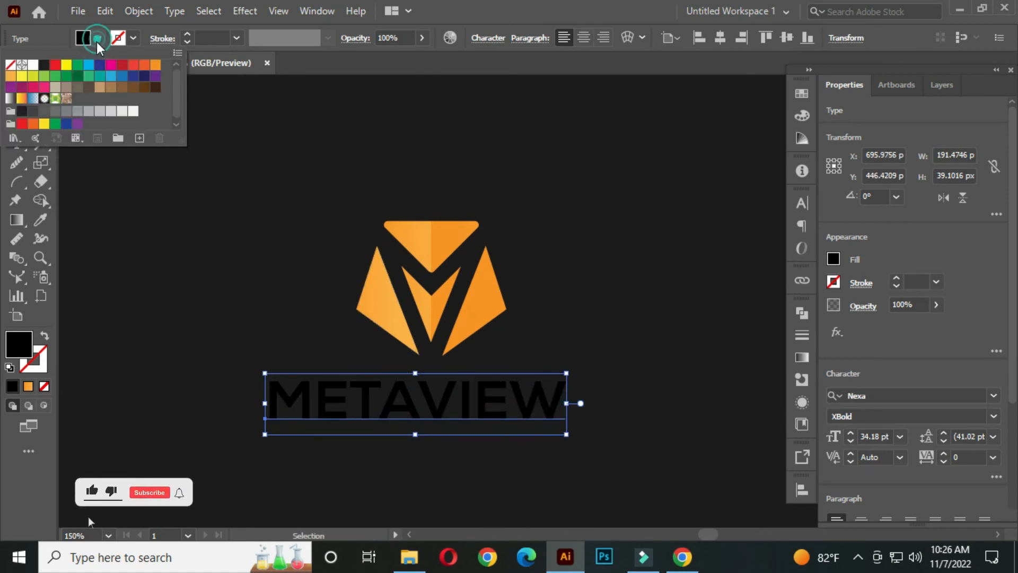
{"action": "left_click", "coordinate": [33, 64]}
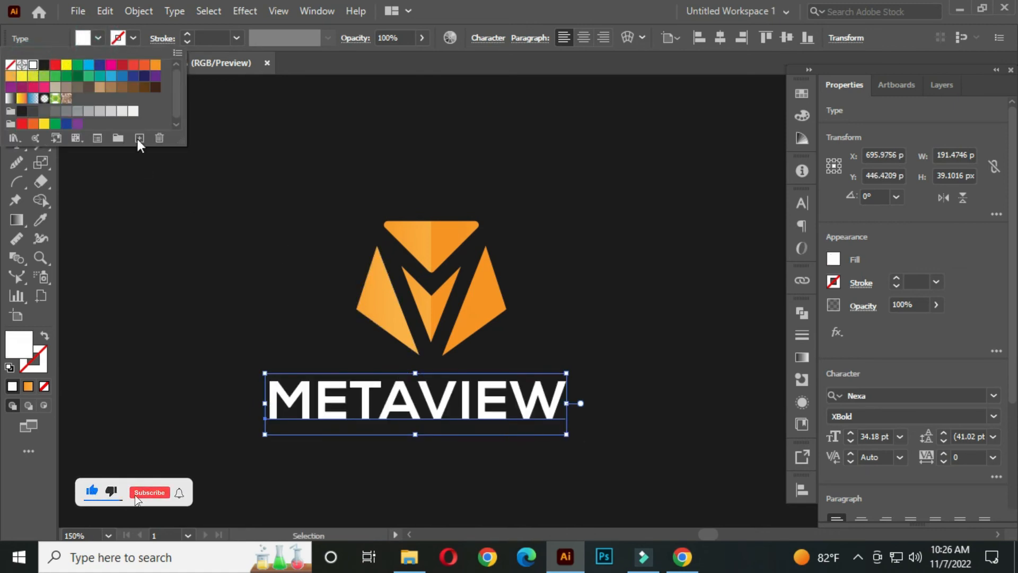
{"action": "left_click", "coordinate": [589, 285]}
Group all the orange pieces of the logo mark and deselect them.
{"action": "left_click", "coordinate": [238, 223]}
{"action": "left_click_drag", "start_coordinate": [318, 188], "coordinate": [593, 359]}
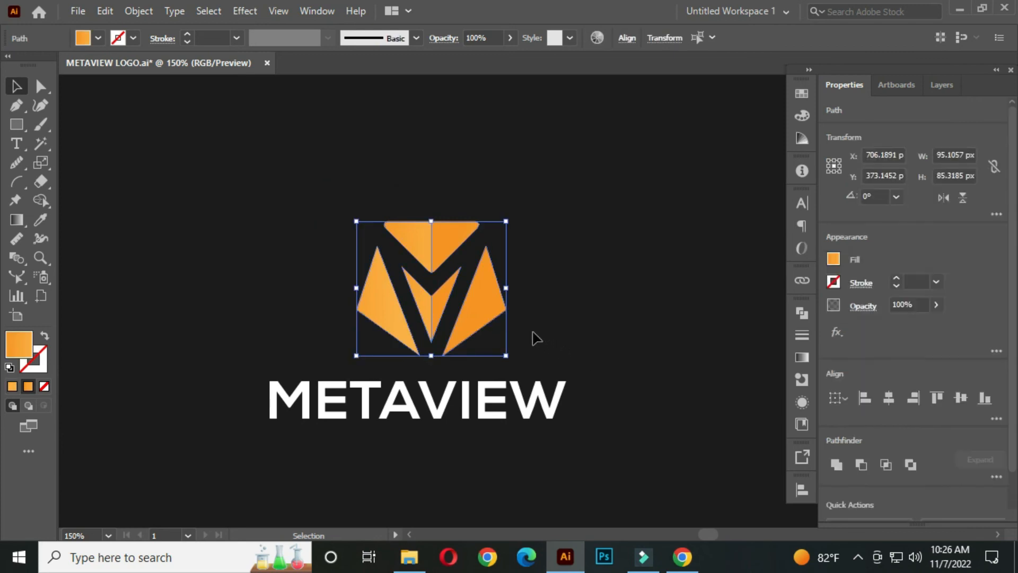
{"action": "right_click", "coordinate": [432, 238]}
{"action": "left_click", "coordinate": [491, 308]}
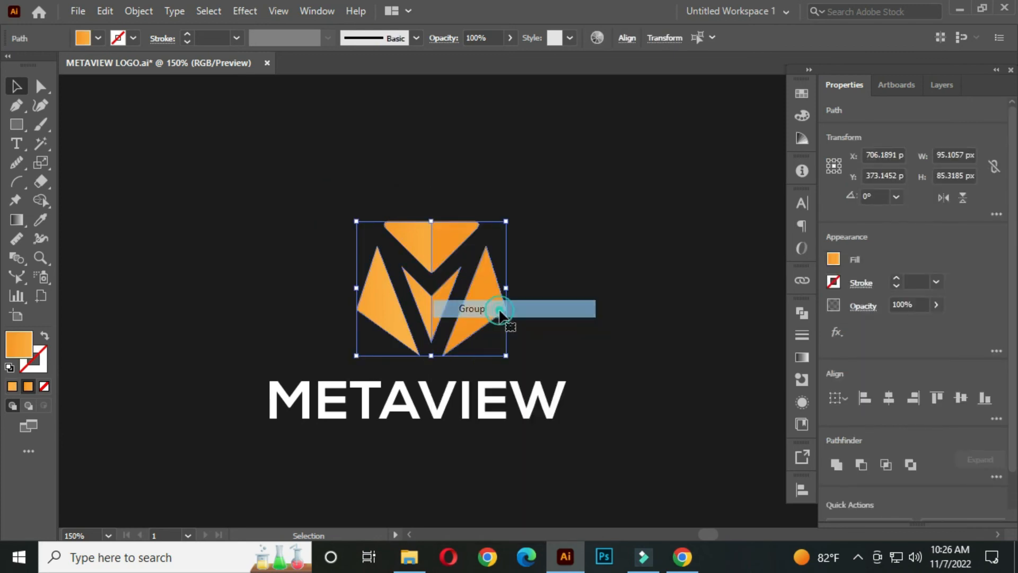
{"action": "left_click", "coordinate": [566, 302]}
Center the logo mark and the METAVIEW text horizontally on each other, leaving both deselected.
{"action": "left_click_drag", "start_coordinate": [291, 217], "coordinate": [541, 443]}
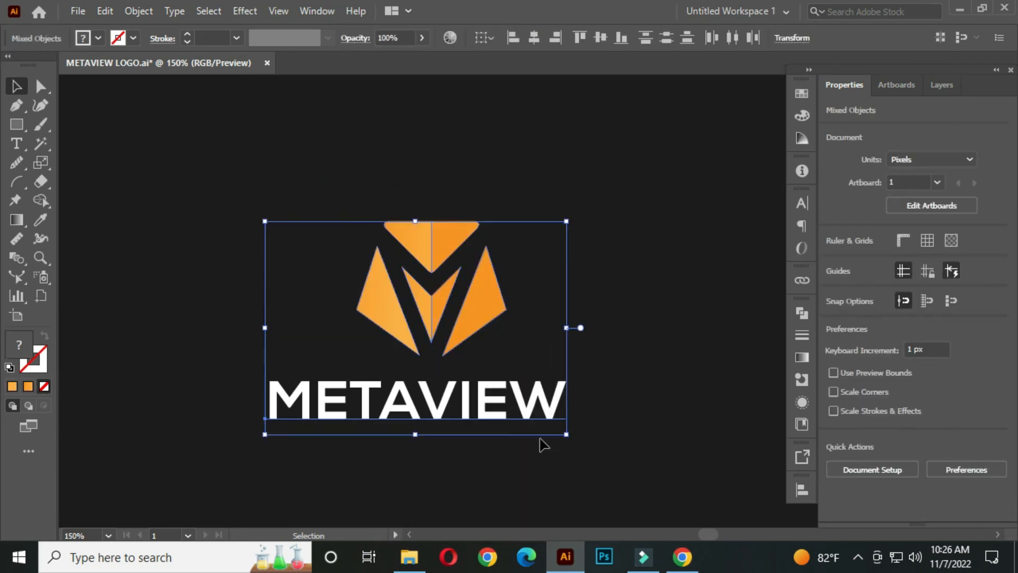
{"action": "left_click", "coordinate": [534, 37]}
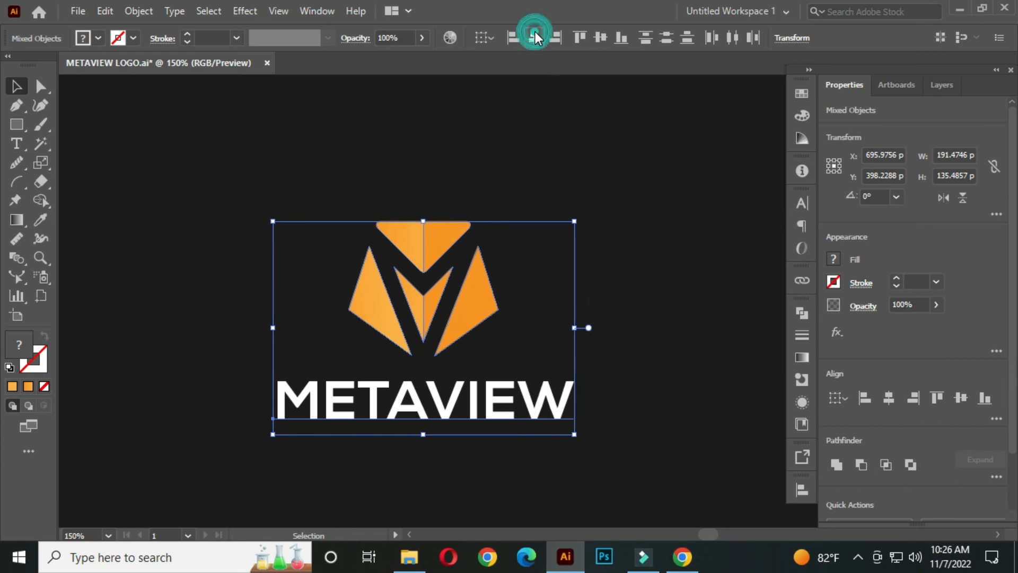
{"action": "left_click", "coordinate": [604, 173]}
{"action": "scroll", "coordinate": [601, 248], "scroll_direction": "down", "scroll_amount": 1}
{"action": "left_click_drag", "start_coordinate": [590, 297], "coordinate": [509, 285]}
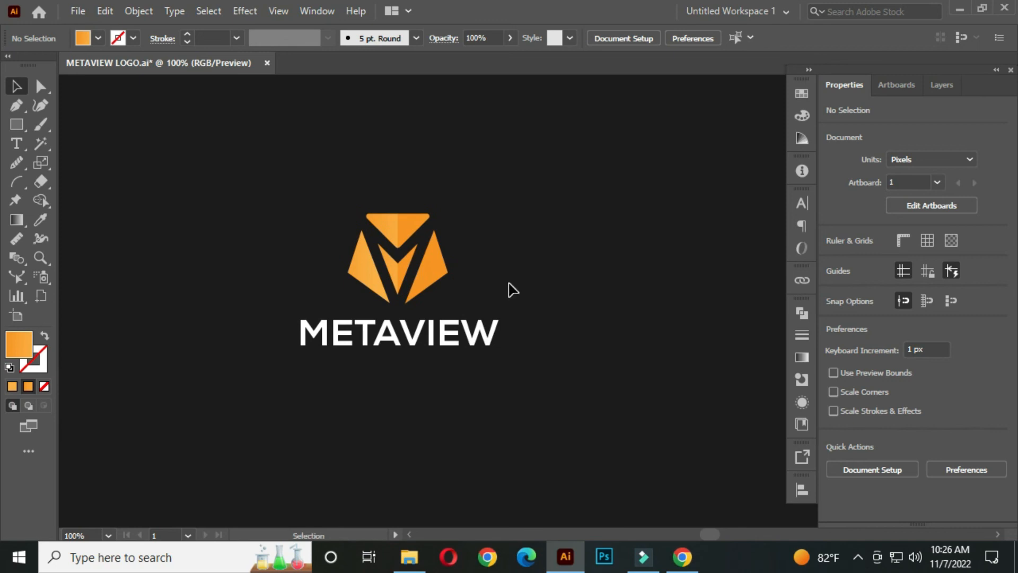
Convert the METAVIEW text to outlines and ungroup it into separate letters.
{"action": "scroll", "coordinate": [391, 344], "scroll_direction": "up", "scroll_amount": 2}
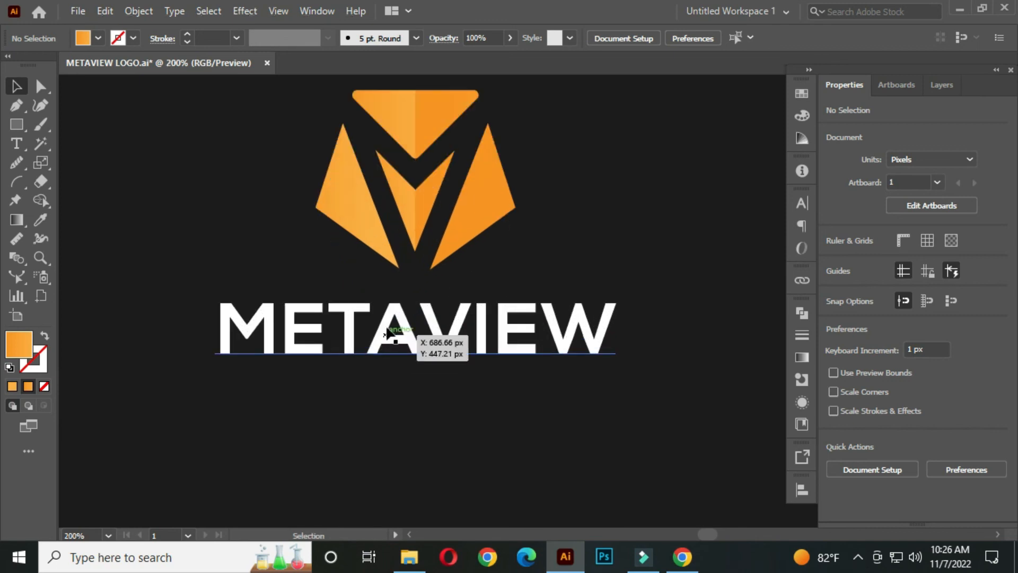
{"action": "left_click", "coordinate": [390, 337]}
{"action": "right_click", "coordinate": [395, 341]}
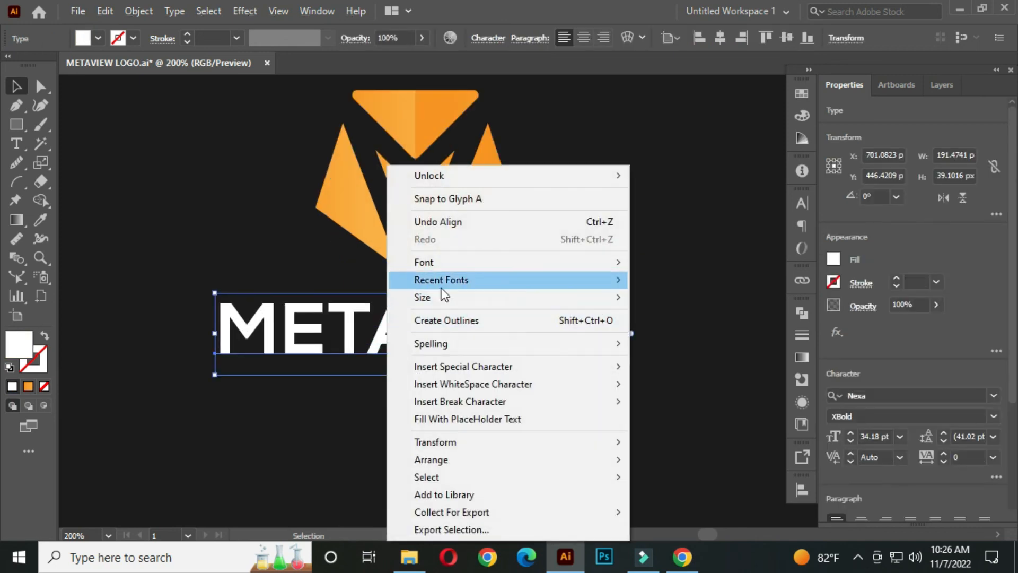
{"action": "left_click", "coordinate": [463, 322]}
{"action": "scroll", "coordinate": [400, 347], "scroll_direction": "up", "scroll_amount": 1}
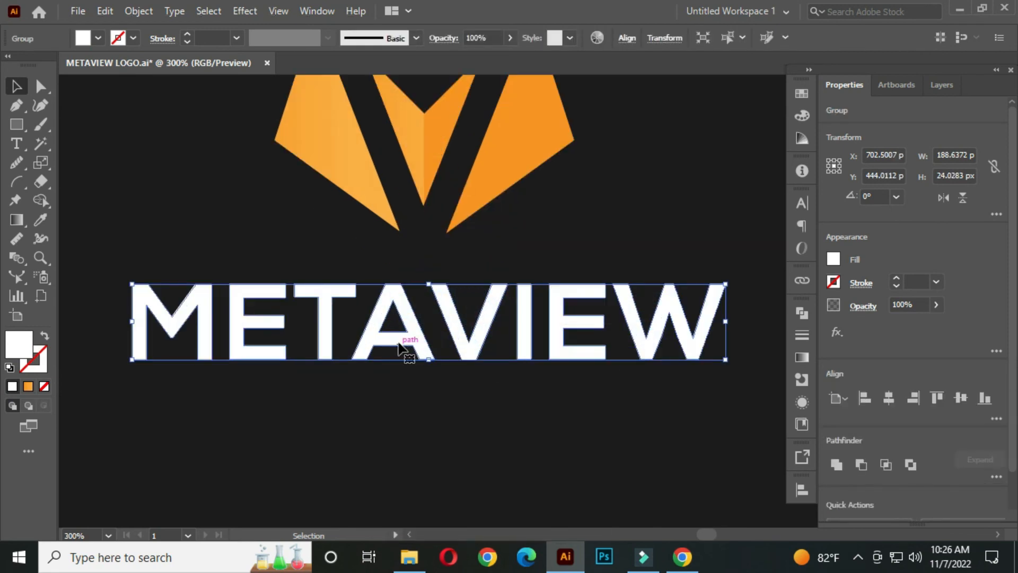
{"action": "right_click", "coordinate": [400, 348]}
{"action": "left_click", "coordinate": [444, 159]}
{"action": "left_click", "coordinate": [405, 397]}
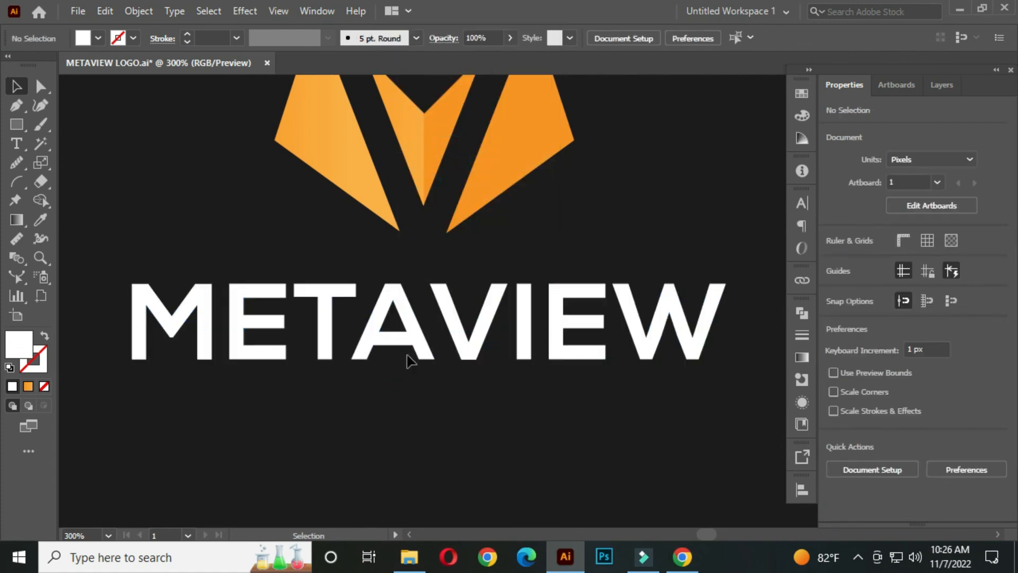
Draw two diagonal line segments across the A's crossbar, from the inner foot corners up along the sides of its triangular opening.
{"action": "left_click_drag", "start_coordinate": [18, 118], "coordinate": [98, 200]}
{"action": "scroll", "coordinate": [341, 342], "scroll_direction": "up", "scroll_amount": 2}
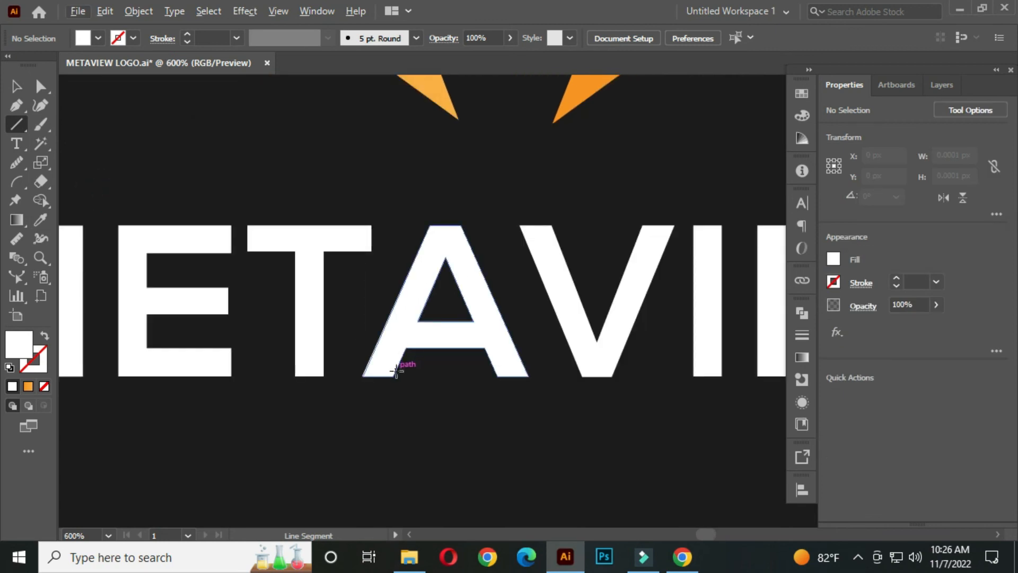
{"action": "left_click_drag", "start_coordinate": [395, 376], "coordinate": [430, 293]}
{"action": "left_click_drag", "start_coordinate": [495, 375], "coordinate": [458, 287]}
Remove the crossbar of the letter A with the Shape Builder tool, using the two diagonal lines as boundaries, and deselect the letter.
{"action": "left_click", "coordinate": [16, 86]}
{"action": "left_click_drag", "start_coordinate": [422, 194], "coordinate": [487, 404]}
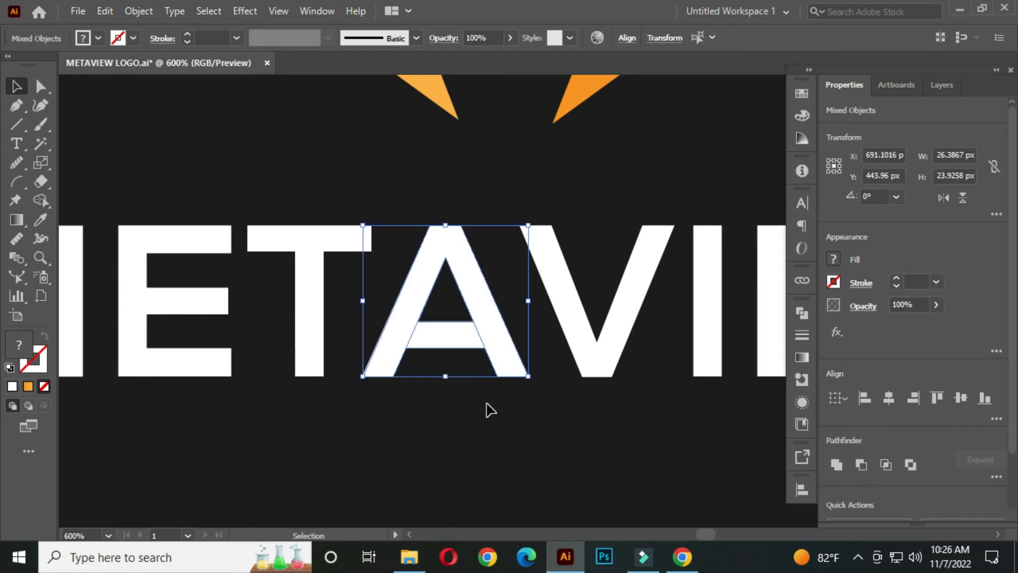
{"action": "left_click", "coordinate": [39, 202]}
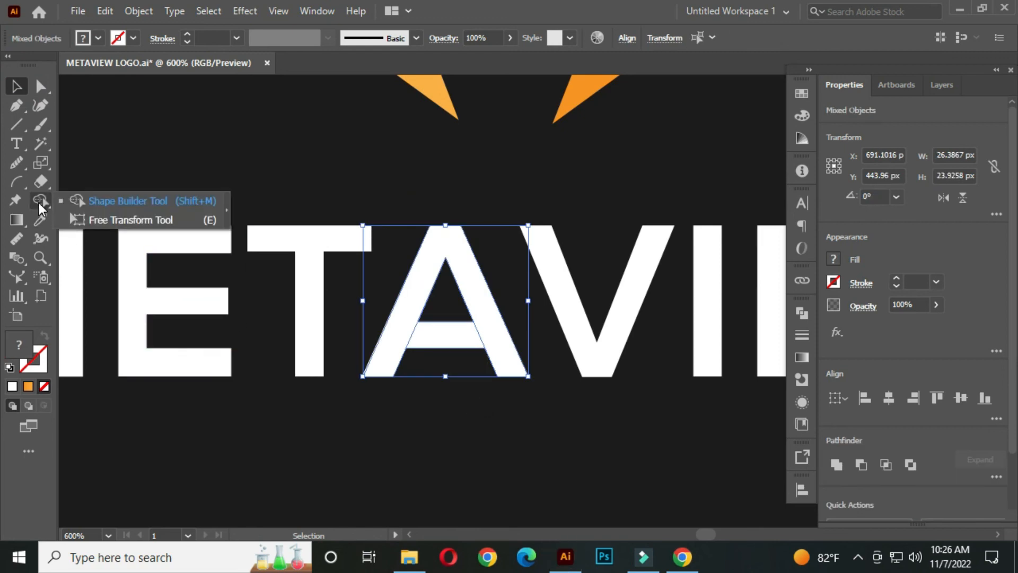
{"action": "left_click", "coordinate": [139, 202]}
{"action": "left_click", "coordinate": [453, 335], "text": "alt"}
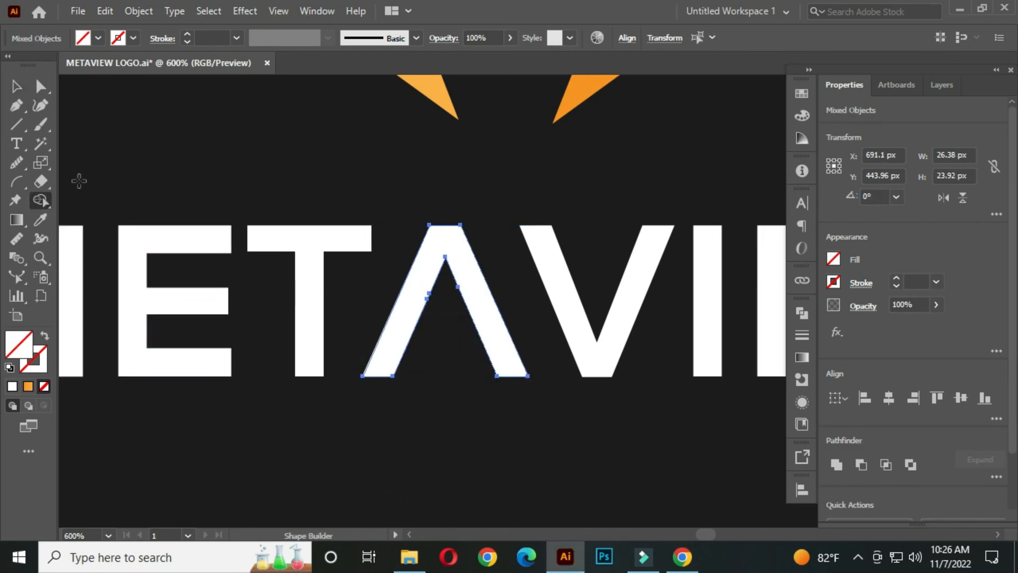
{"action": "left_click", "coordinate": [16, 86]}
{"action": "left_click", "coordinate": [325, 161]}
Group all the METAVIEW letters into one wordmark and deselect it.
{"action": "scroll", "coordinate": [509, 273], "scroll_direction": "down", "scroll_amount": 4}
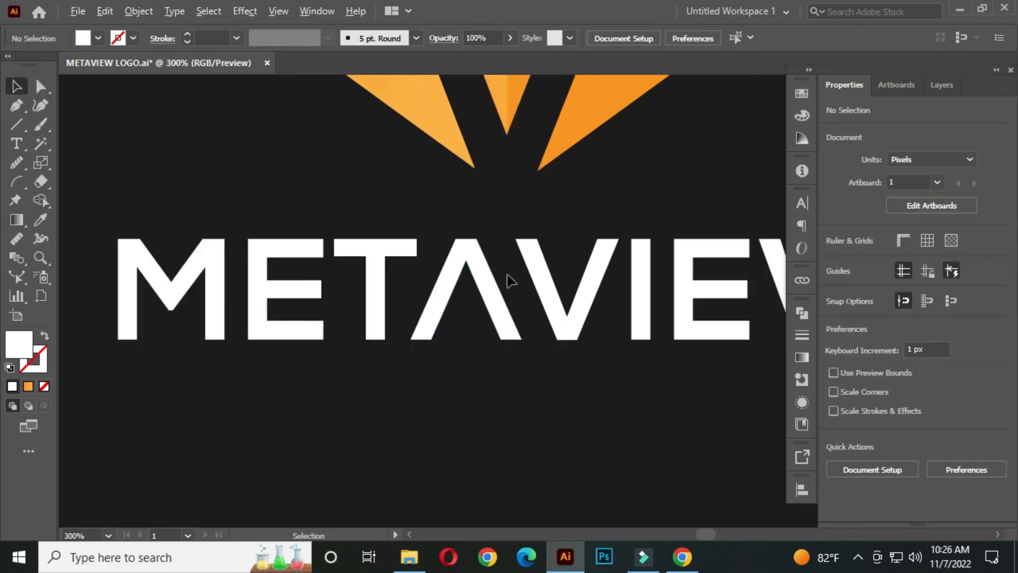
{"action": "left_click_drag", "start_coordinate": [609, 284], "coordinate": [590, 314]}
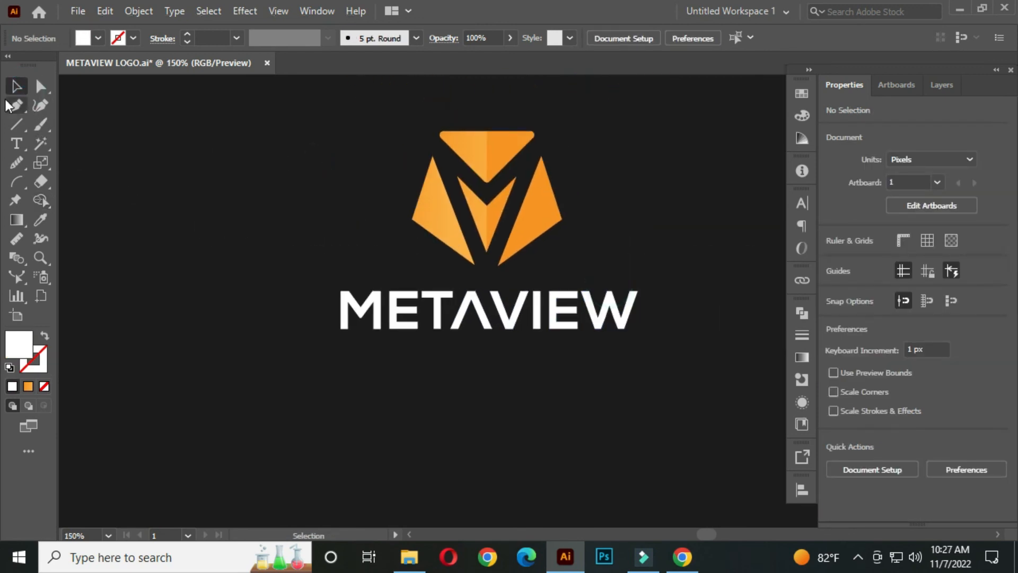
{"action": "left_click_drag", "start_coordinate": [316, 293], "coordinate": [664, 334]}
{"action": "right_click", "coordinate": [608, 317]}
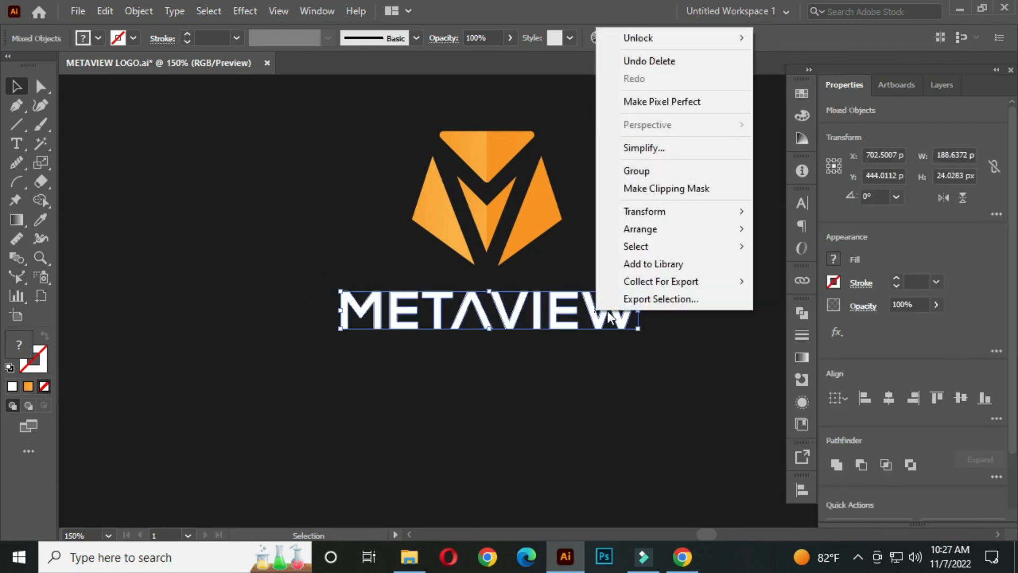
{"action": "left_click", "coordinate": [628, 171]}
{"action": "left_click", "coordinate": [638, 237]}
{"action": "scroll", "coordinate": [641, 289], "scroll_direction": "down", "scroll_amount": 1}
{"action": "left_click_drag", "start_coordinate": [648, 279], "coordinate": [534, 306]}
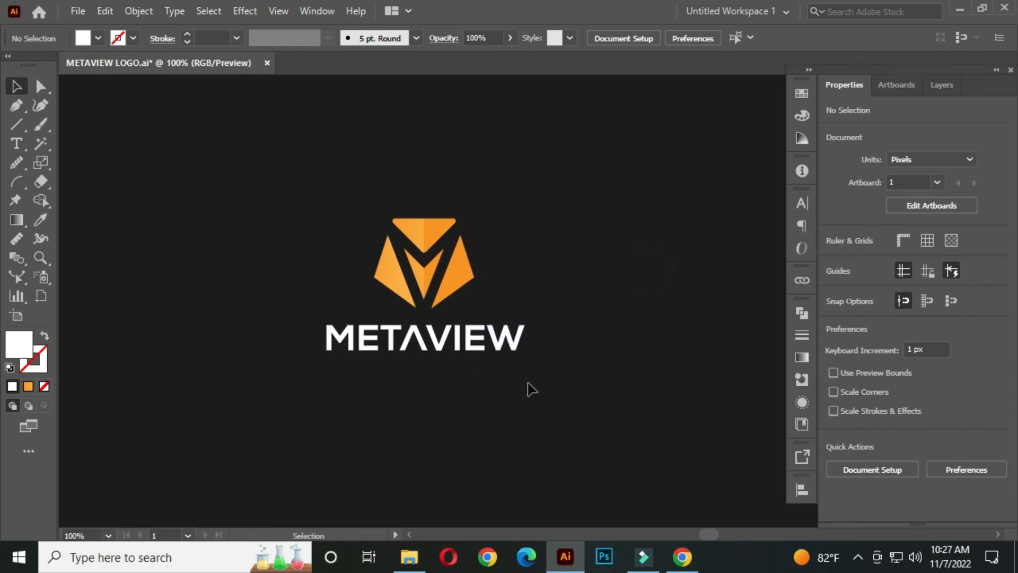
{"action": "left_click_drag", "start_coordinate": [530, 388], "coordinate": [522, 385]}
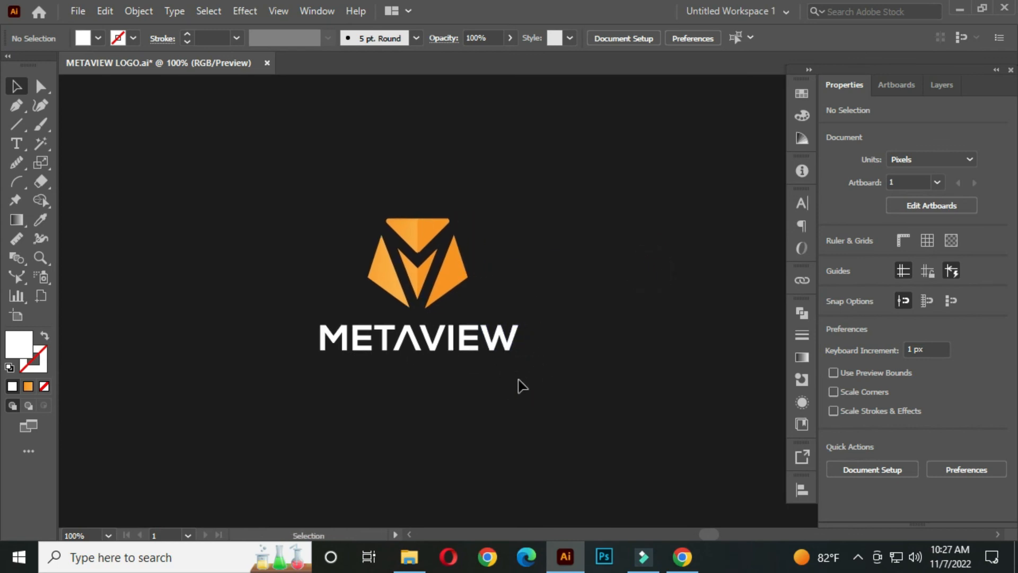